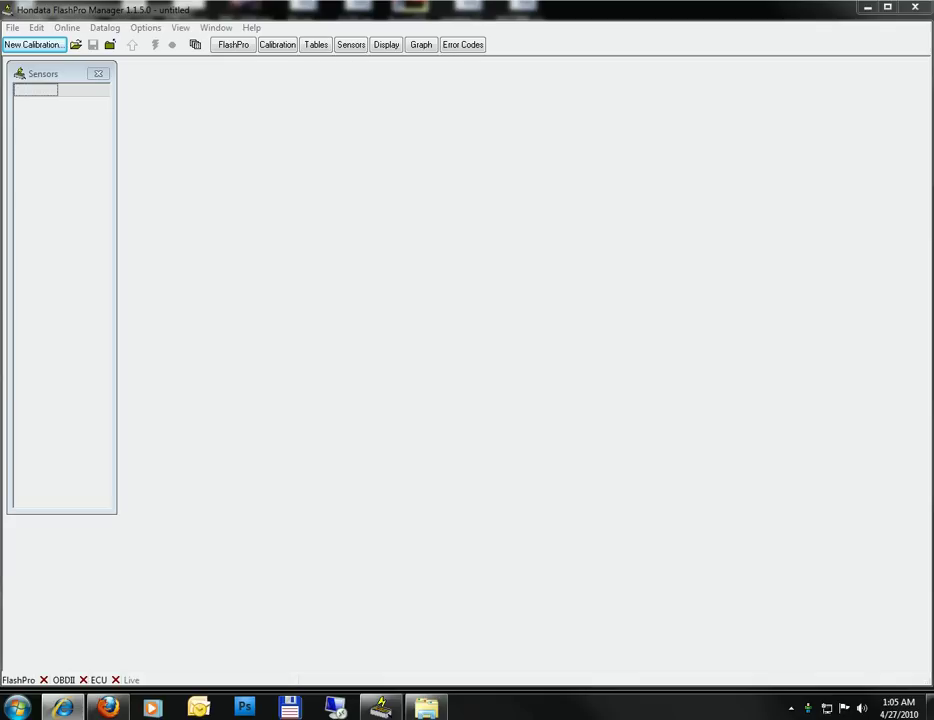
Create a new calibration for the FG1/FA1 Civic R18 MT US 2007-2008 from Civic-R18-RNA-2-Tuned
left_click(42, 45)
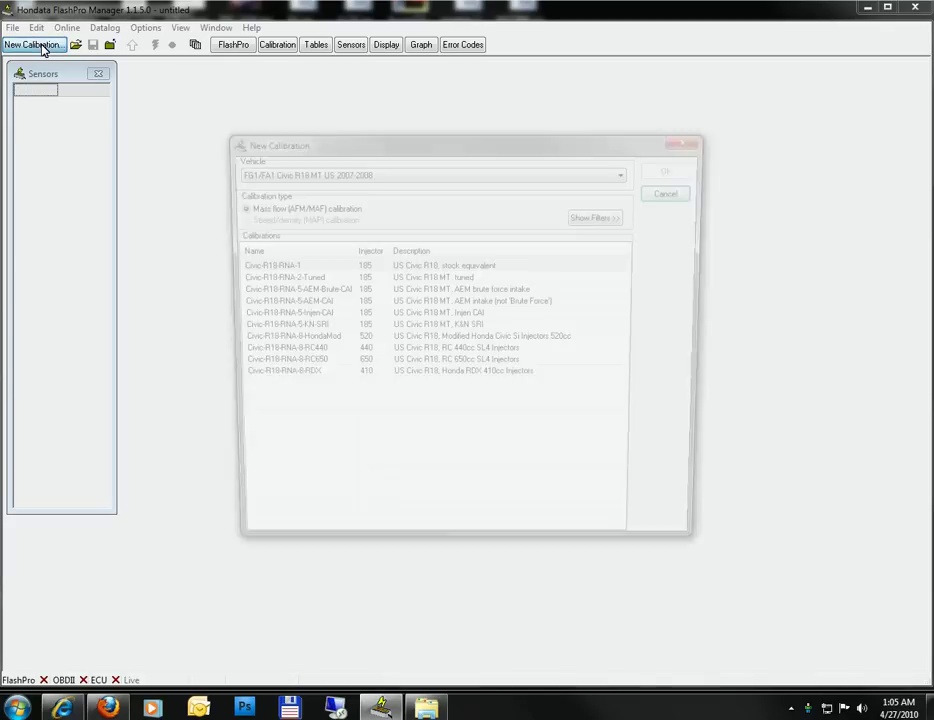
left_click(305, 173)
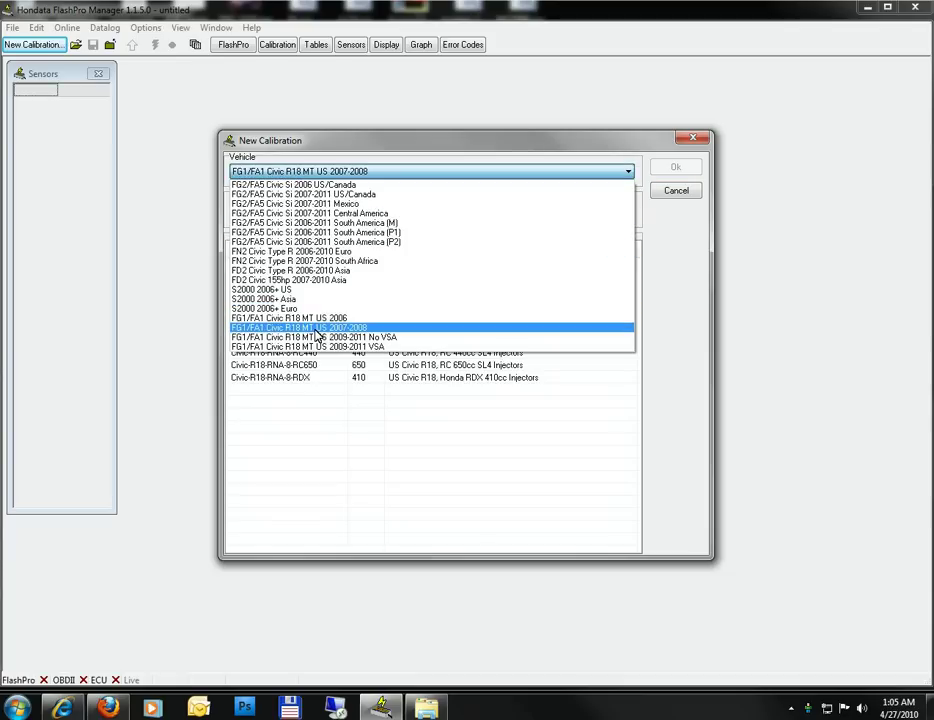
left_click(357, 329)
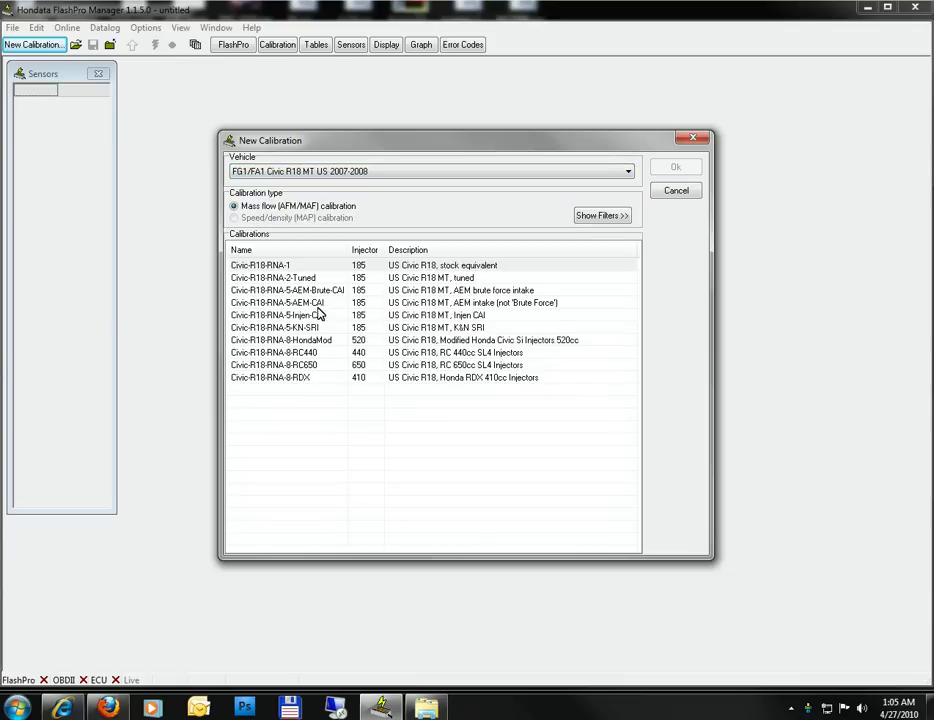
left_click(357, 280)
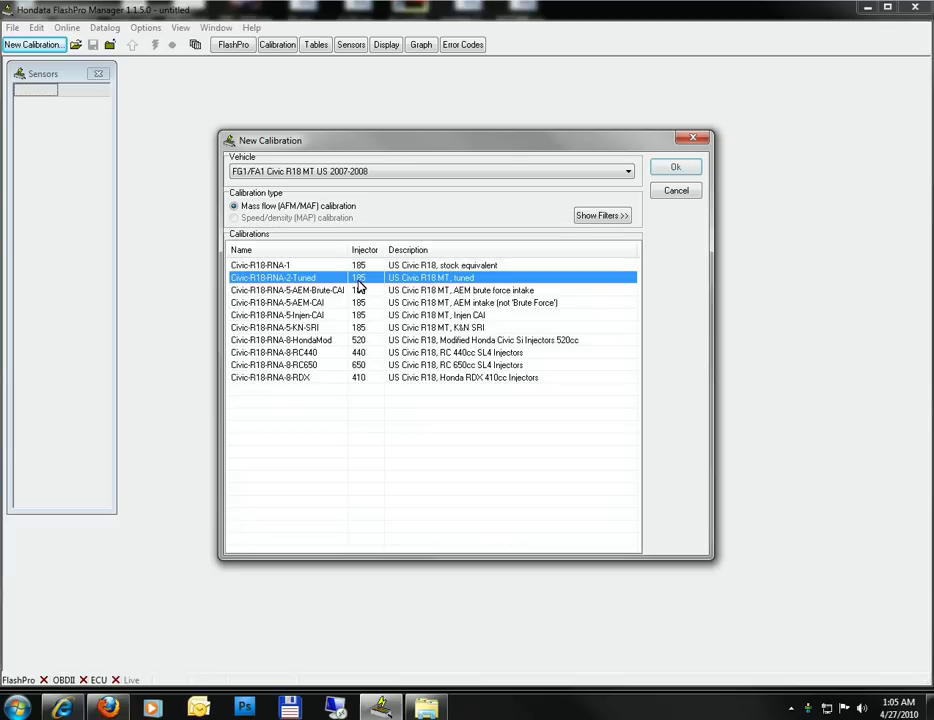
double_click(360, 287)
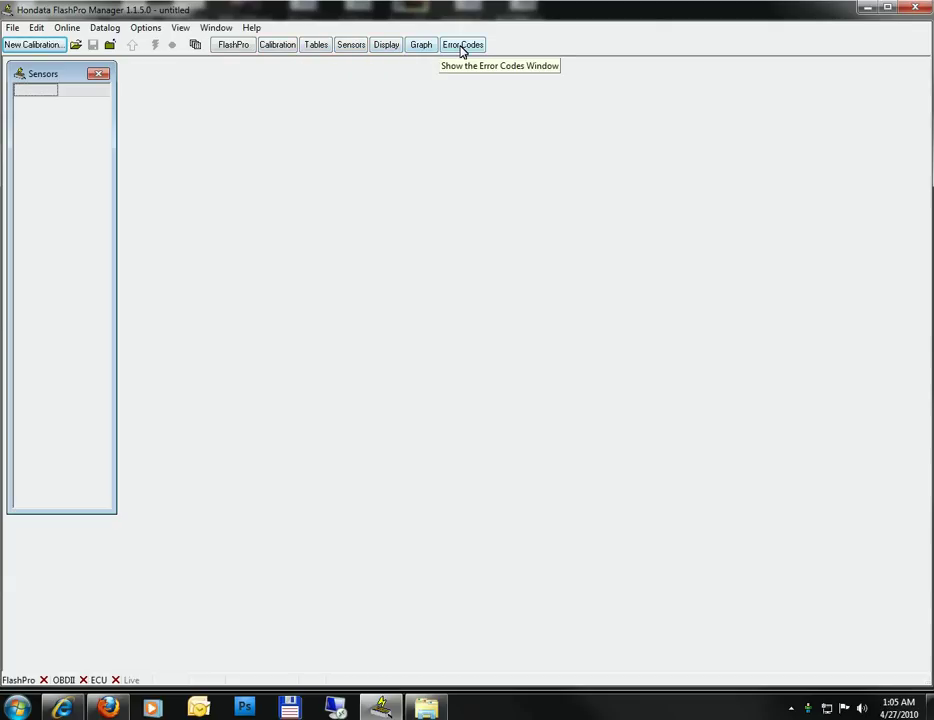
Review the FlashPro, Calibrations, Datalogging, Registered Owner and History device pages, then close them
left_click(248, 47)
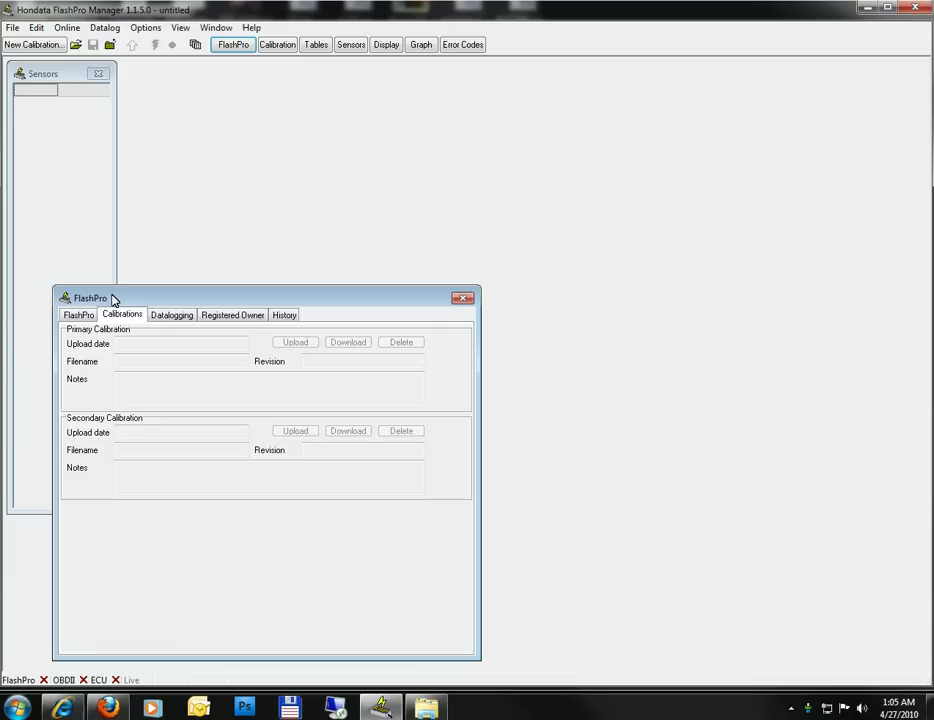
left_click(68, 315)
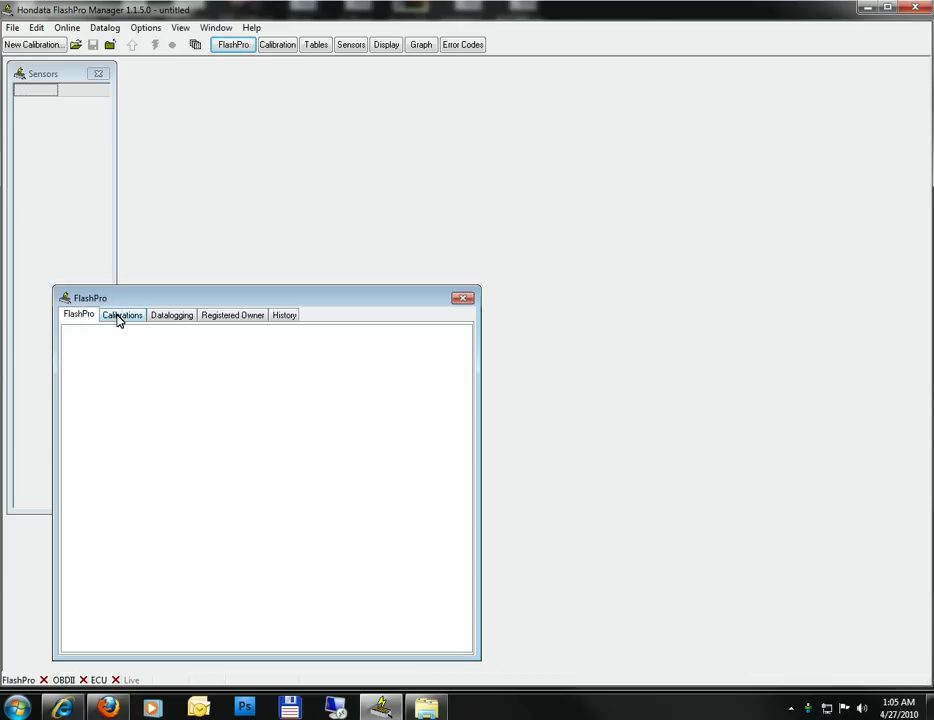
left_click(119, 317)
left_click(167, 318)
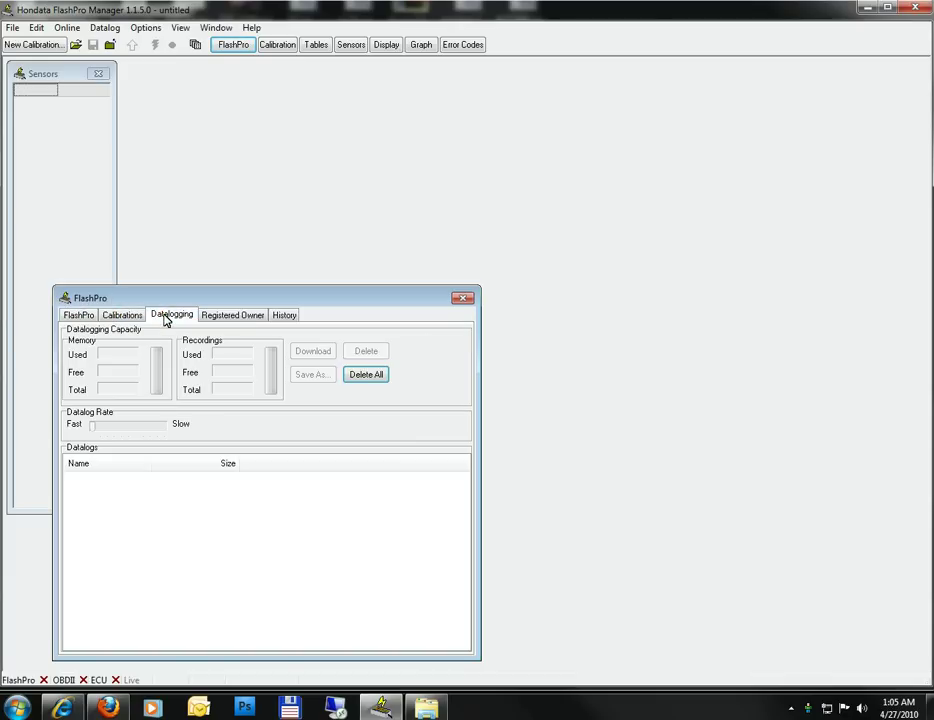
left_click(244, 317)
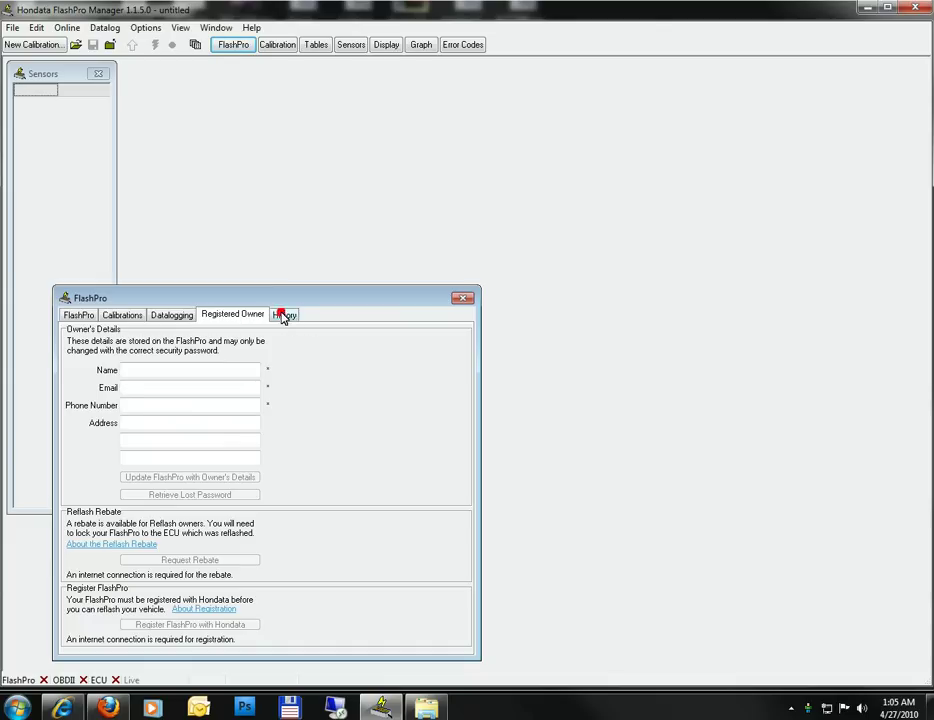
left_click(284, 316)
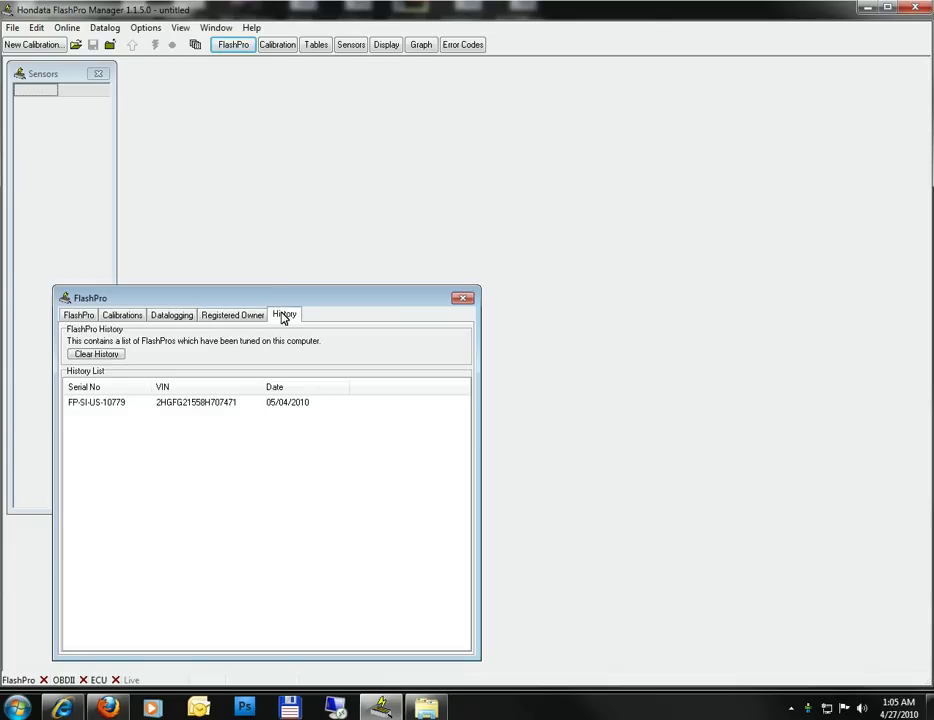
left_click(464, 298)
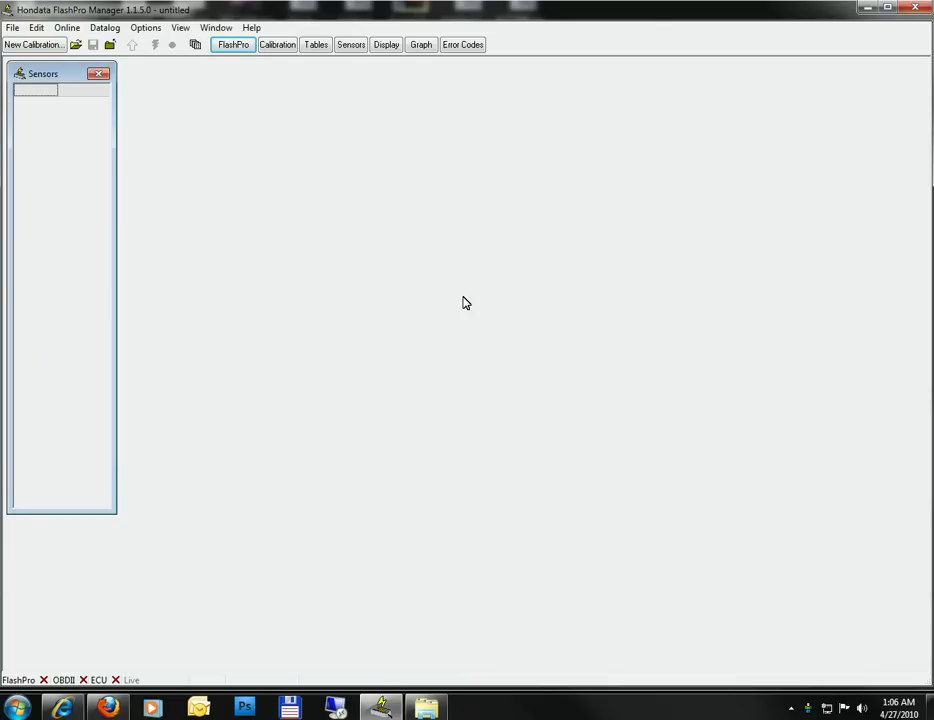
View the calibration notes and revision, then expand Fuel to show 185 cc injectors and 43.5/61.6 psi pressures
left_click(286, 47)
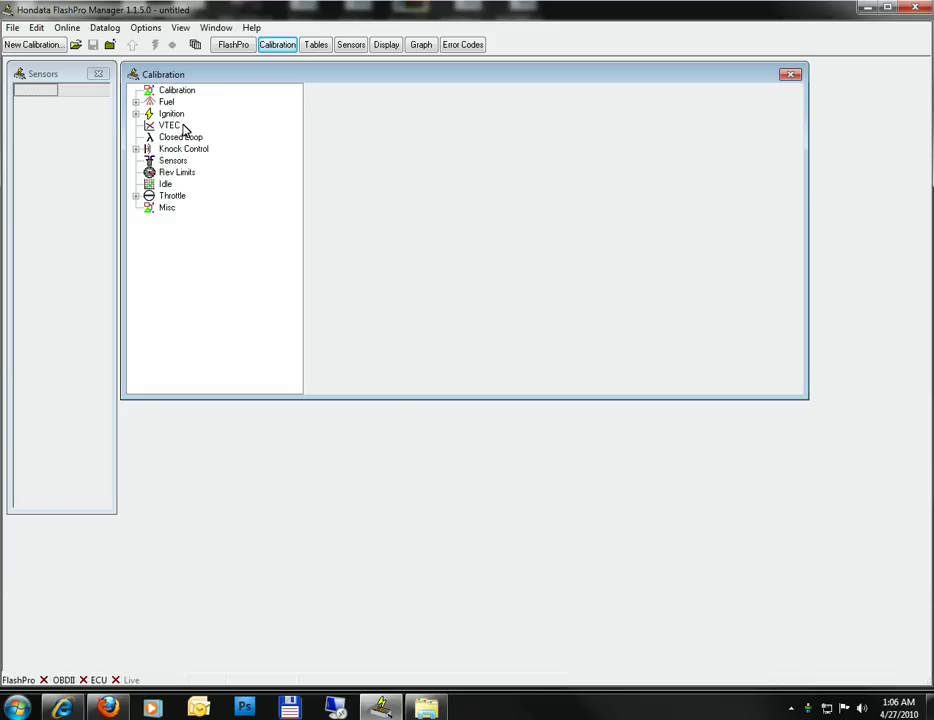
left_click(174, 91)
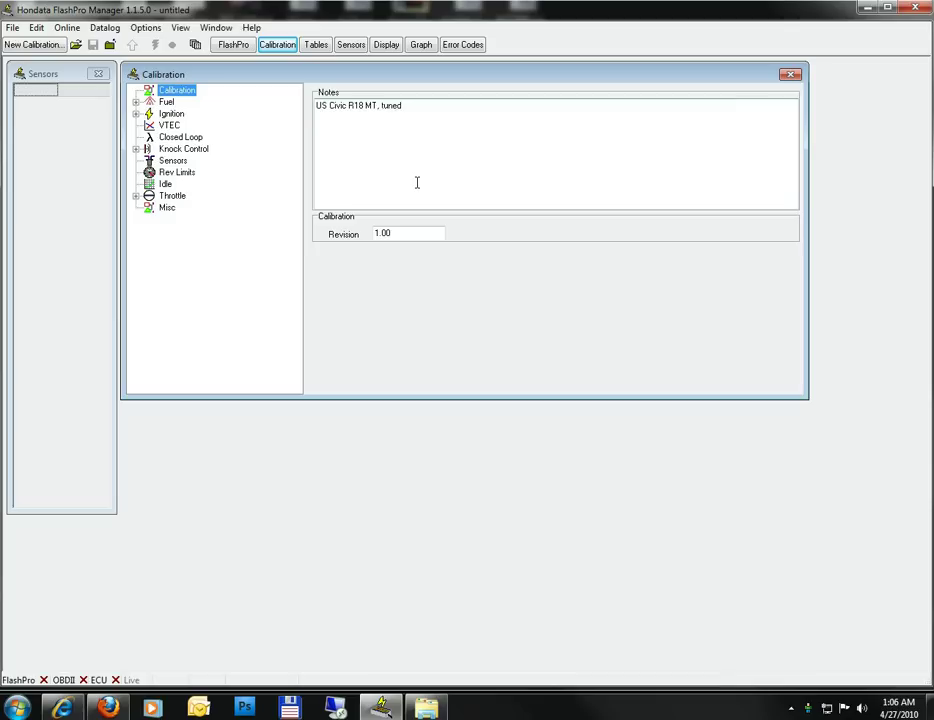
double_click(166, 104)
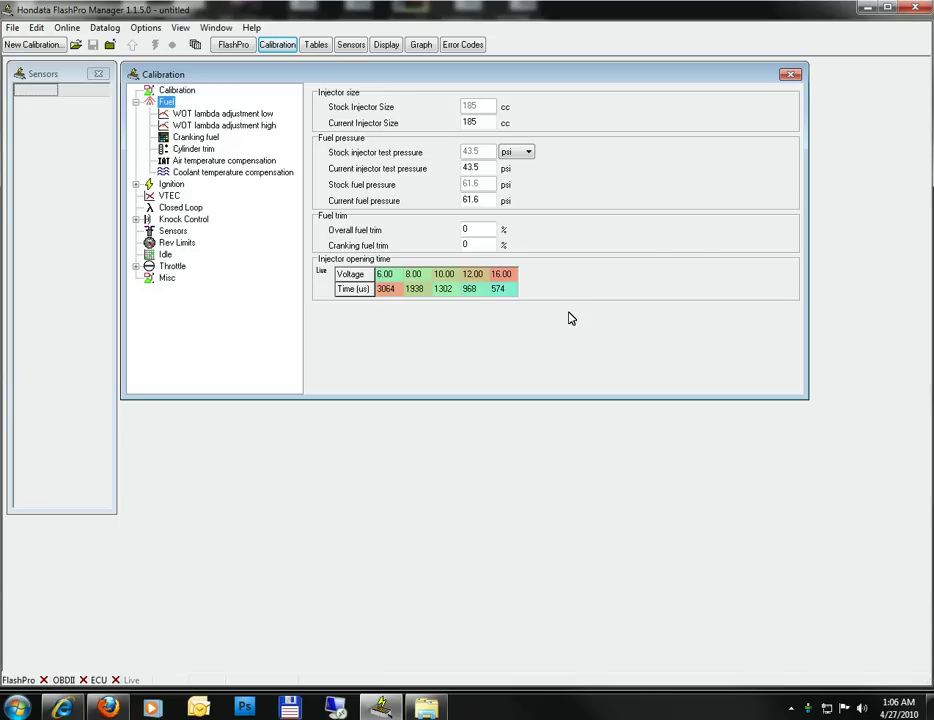
Review the WOT lambda adjustment low and high tables, then display the Cranking fuel table
left_click(192, 116)
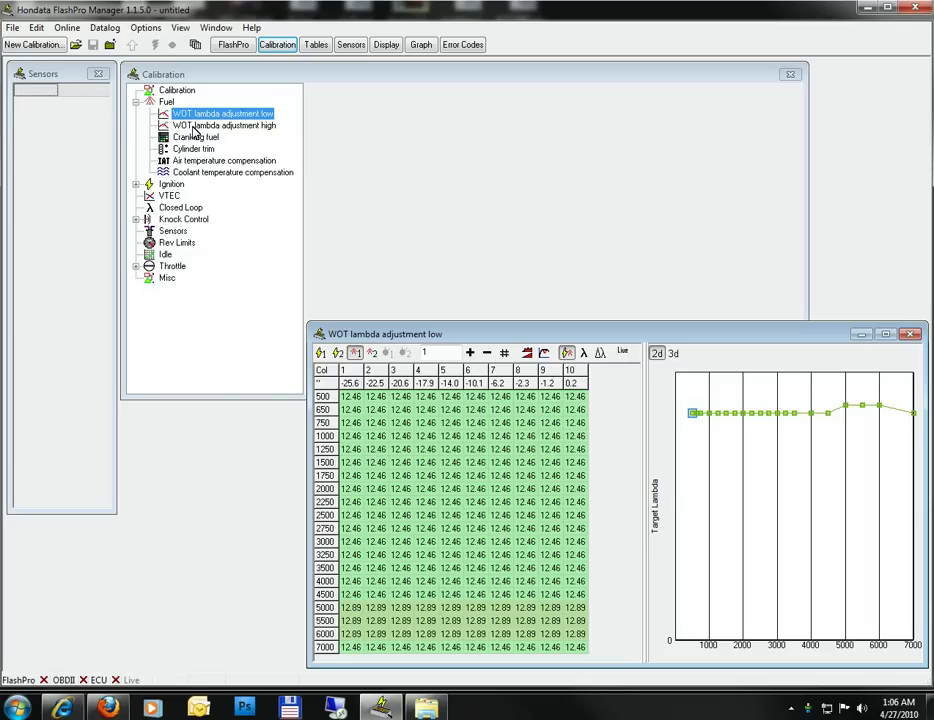
left_click(196, 127)
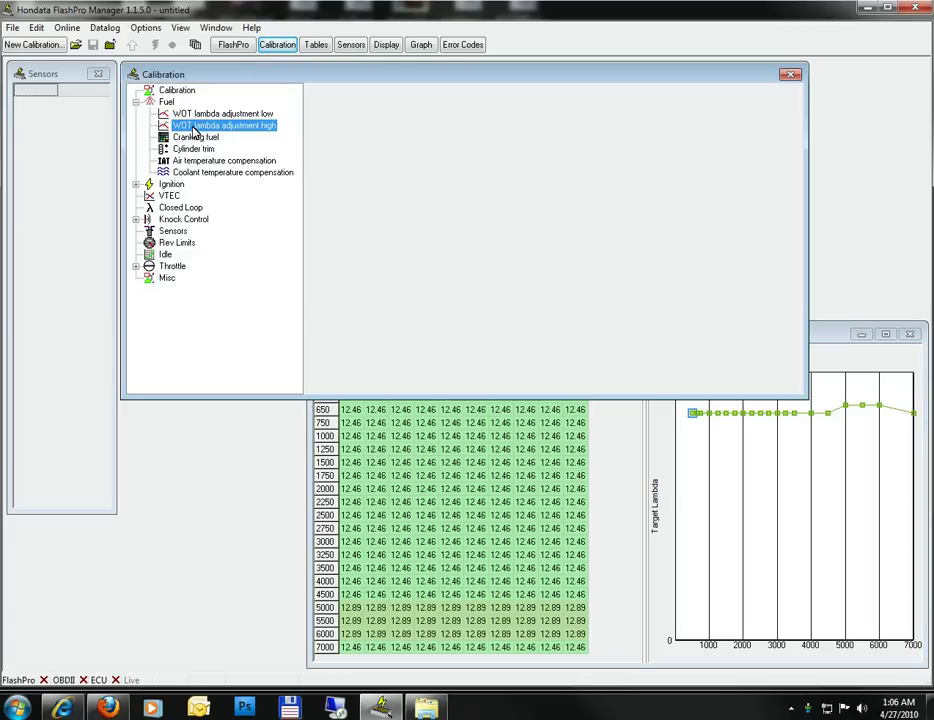
left_click(188, 139)
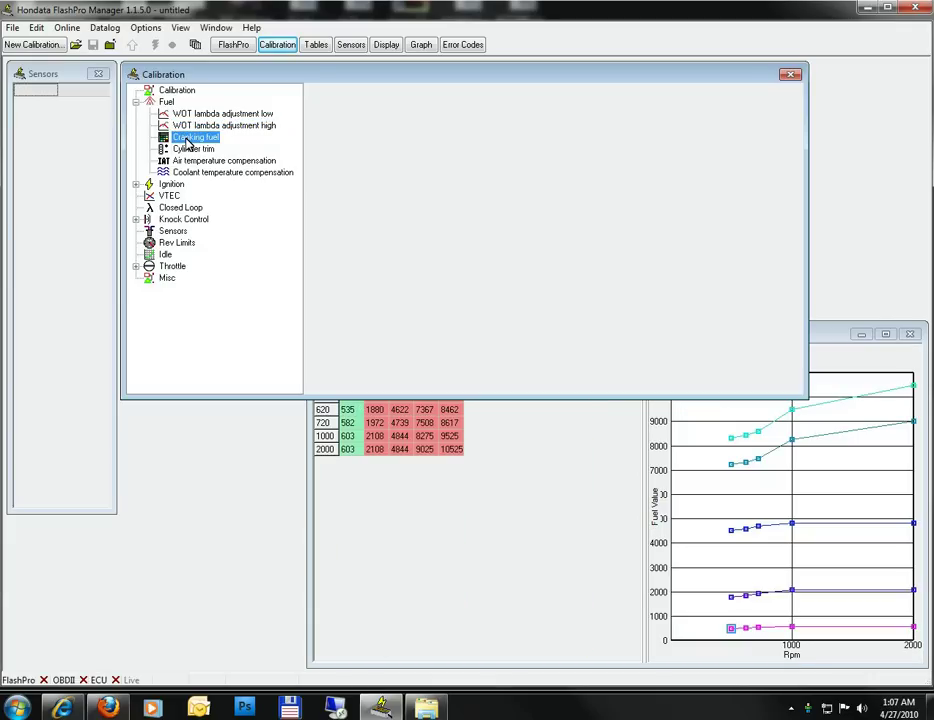
left_click(507, 576)
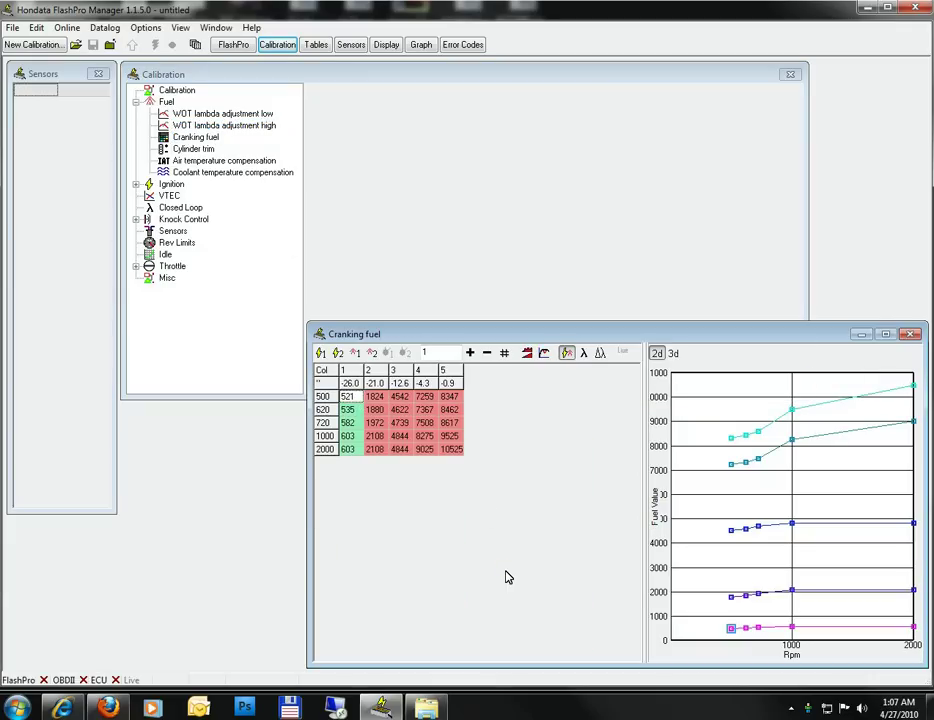
Look over the advanced parameter and column options, leaving them unchanged
left_click(507, 238)
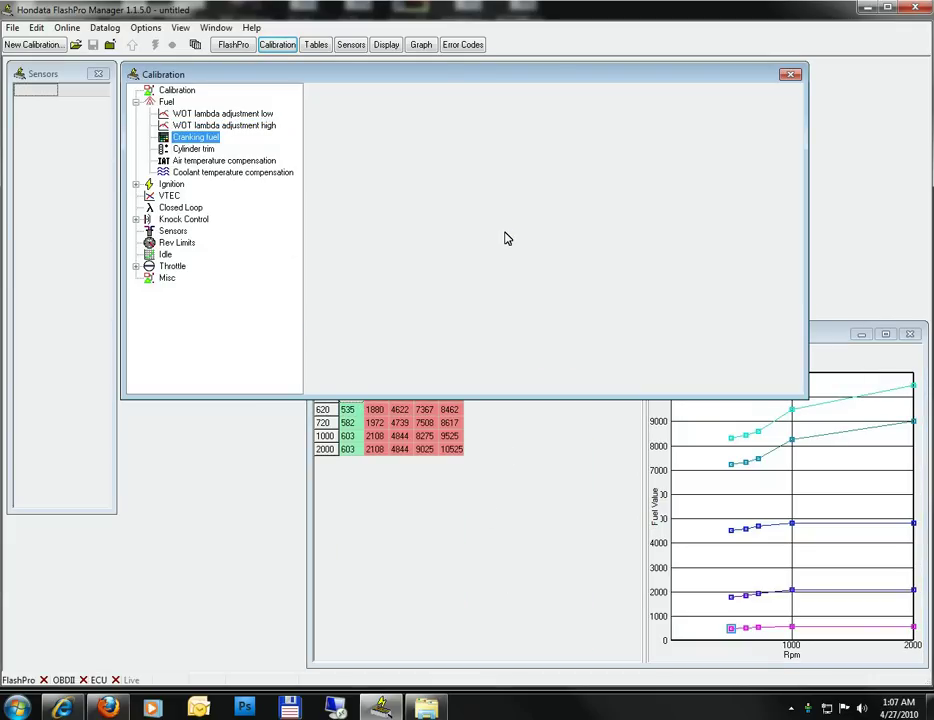
left_click(146, 28)
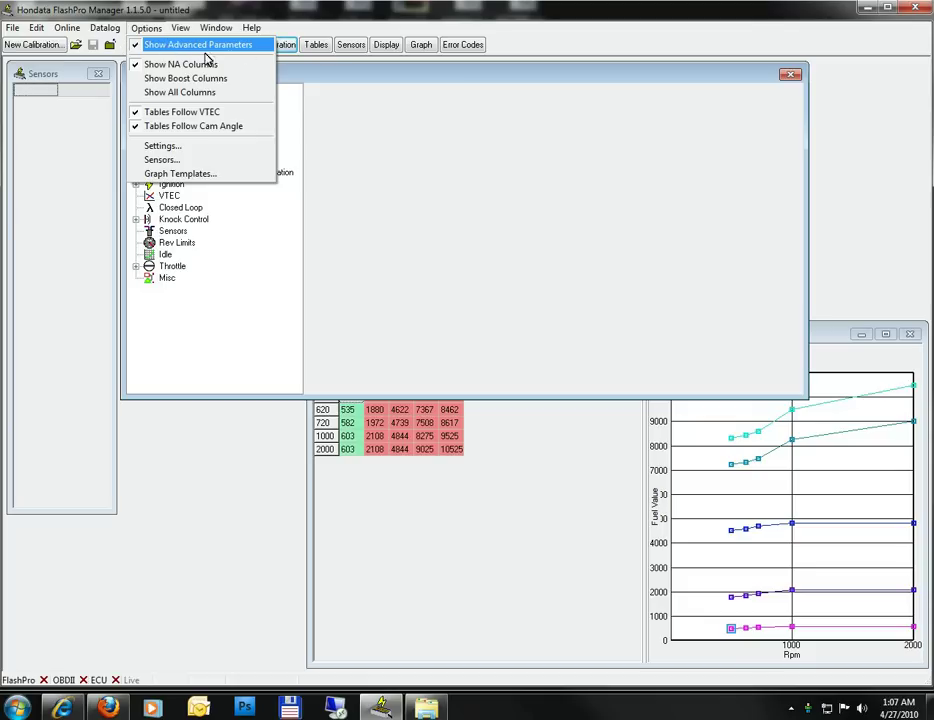
left_click(446, 154)
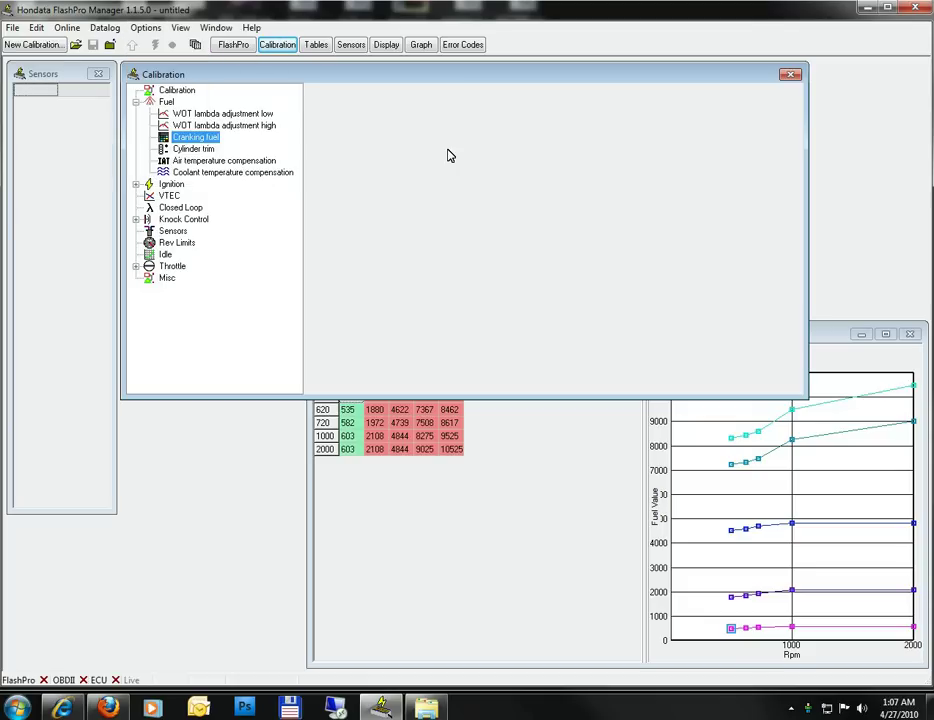
Review the fuel cylinder trim, air temperature and coolant temperature compensation tables
left_click(185, 150)
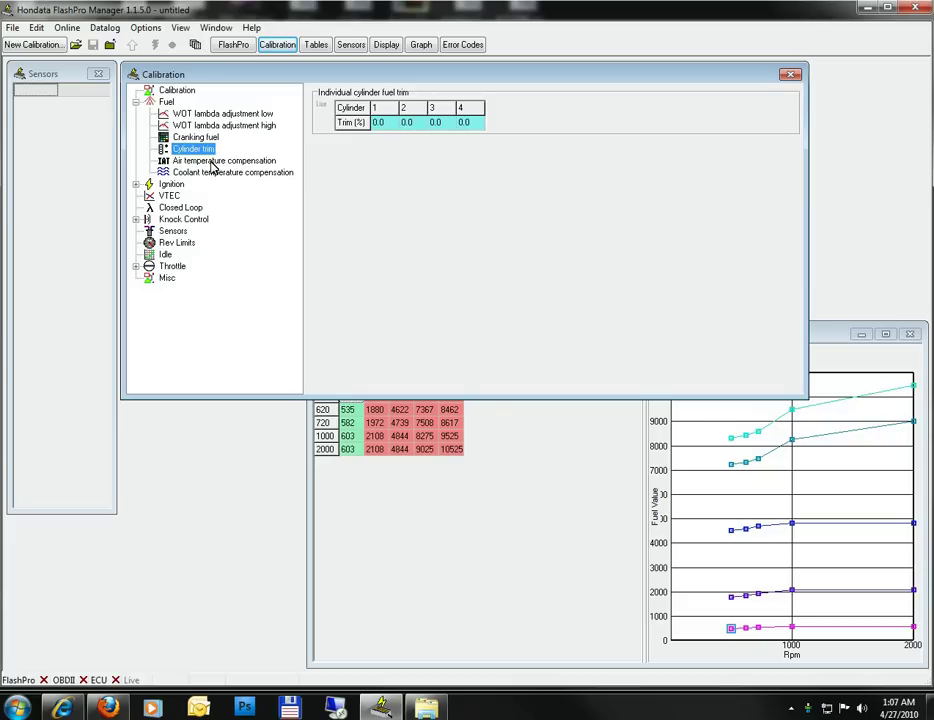
left_click(212, 162)
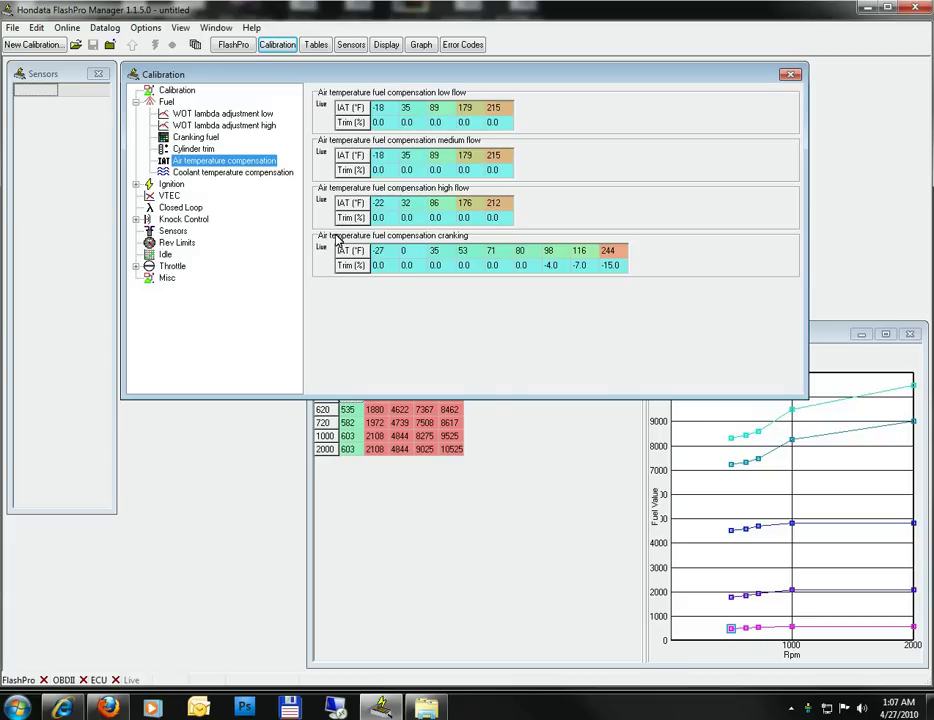
left_click(224, 174)
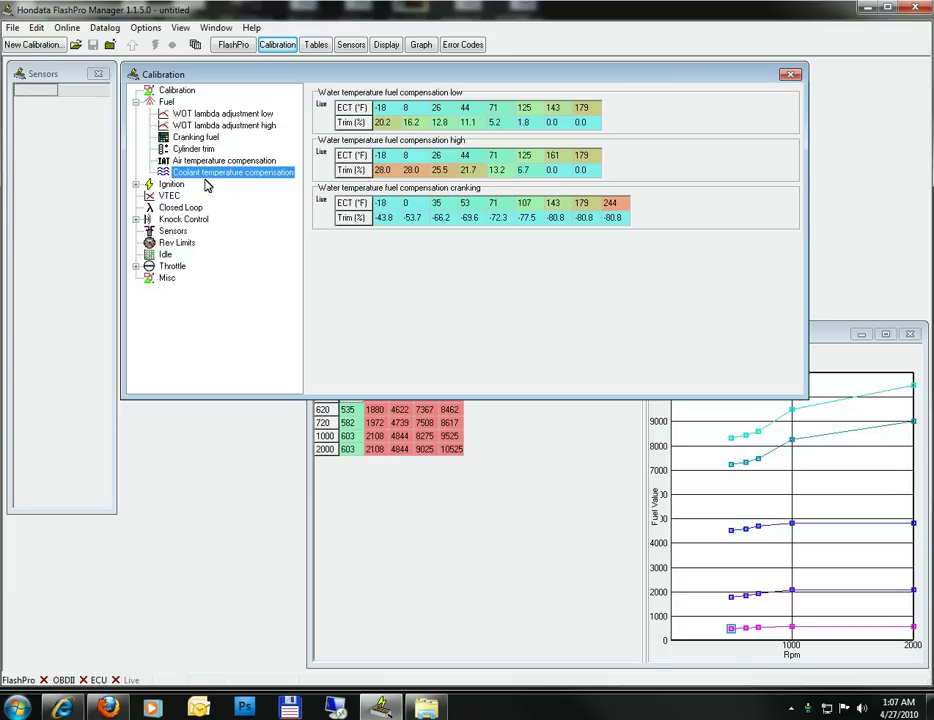
Expand Ignition and review the Ignition low and Ignition high tables
double_click(171, 186)
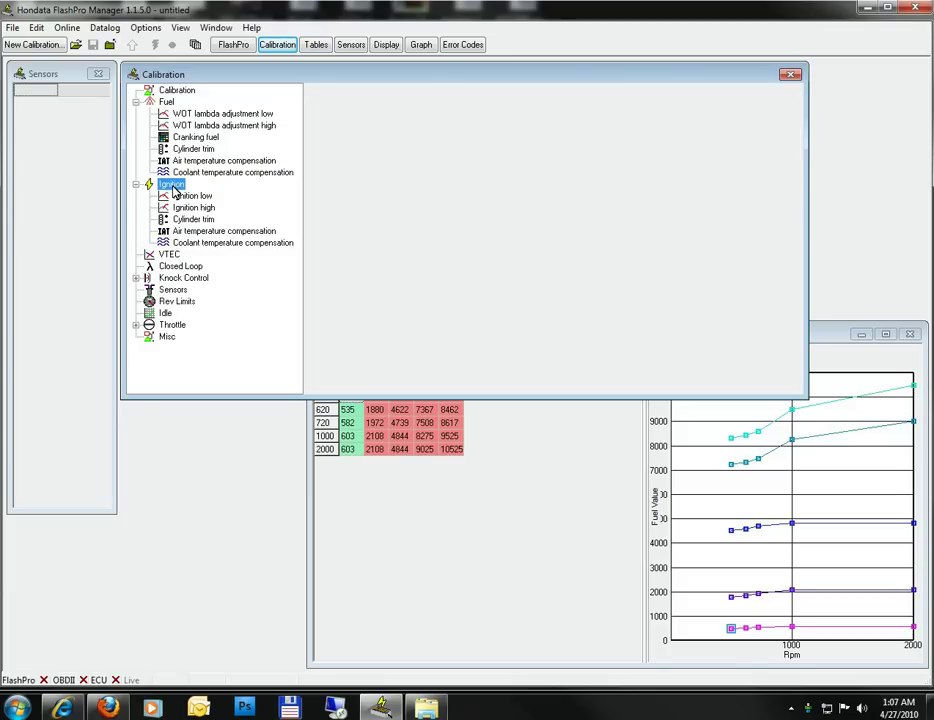
left_click(193, 197)
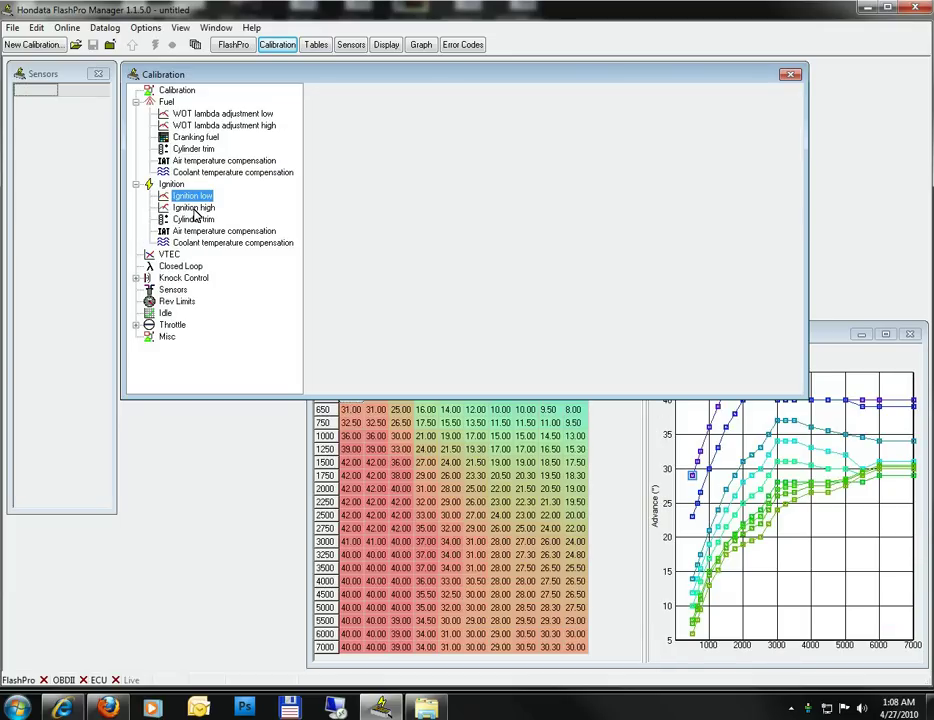
left_click(193, 208)
left_click(541, 450)
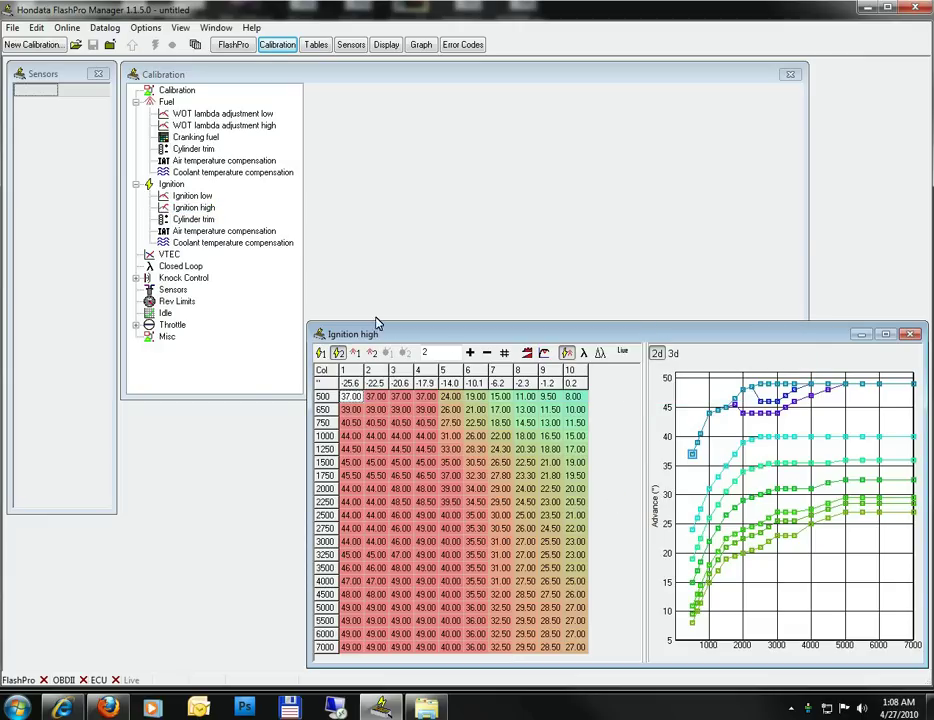
Review the ignition cylinder trim and temperature compensation tables, then show the 1100–3500 rpm VTEC window
left_click(192, 219)
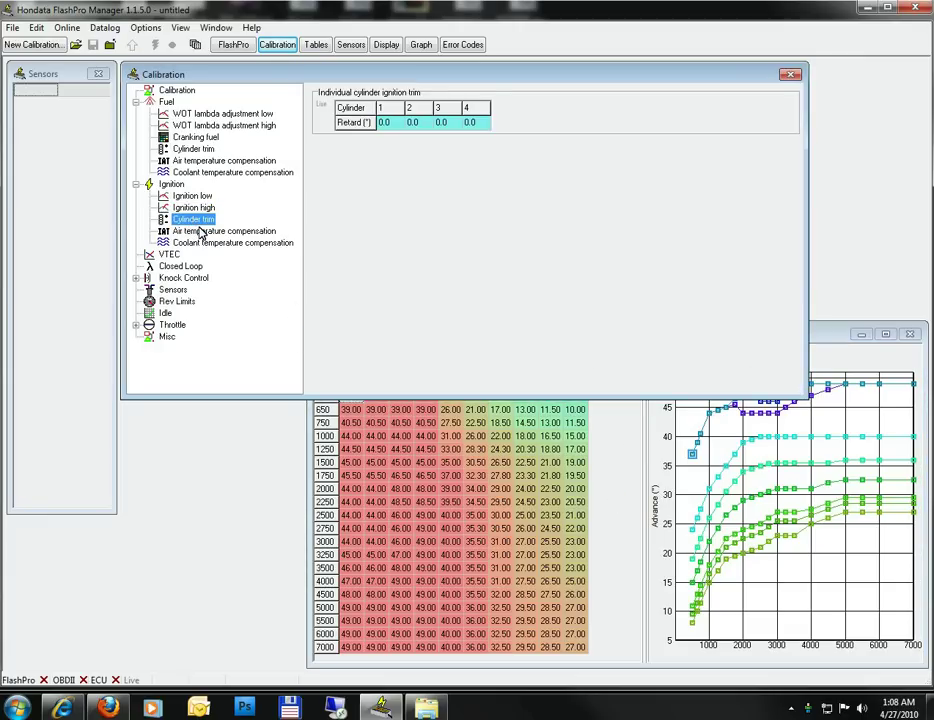
left_click(203, 232)
left_click(218, 243)
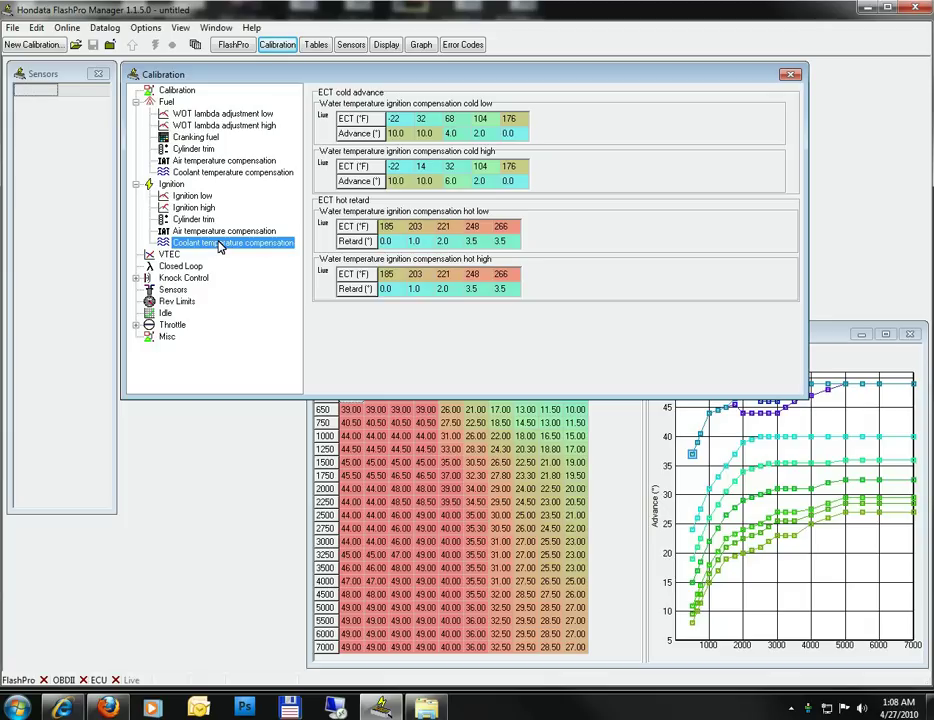
left_click(168, 255)
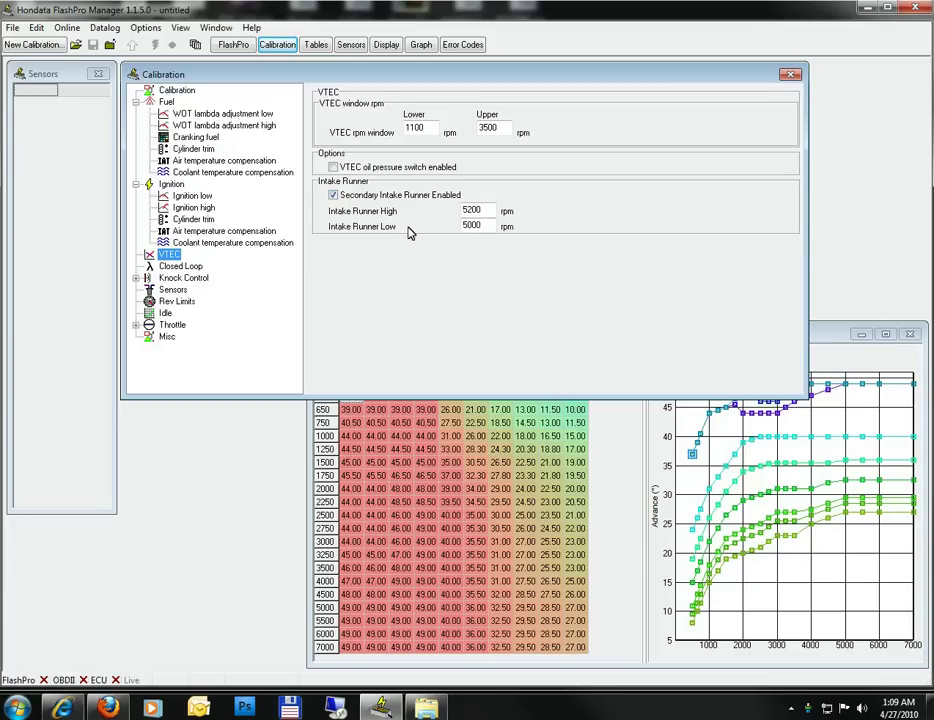
double_click(472, 210)
left_click(488, 211)
left_click(388, 198)
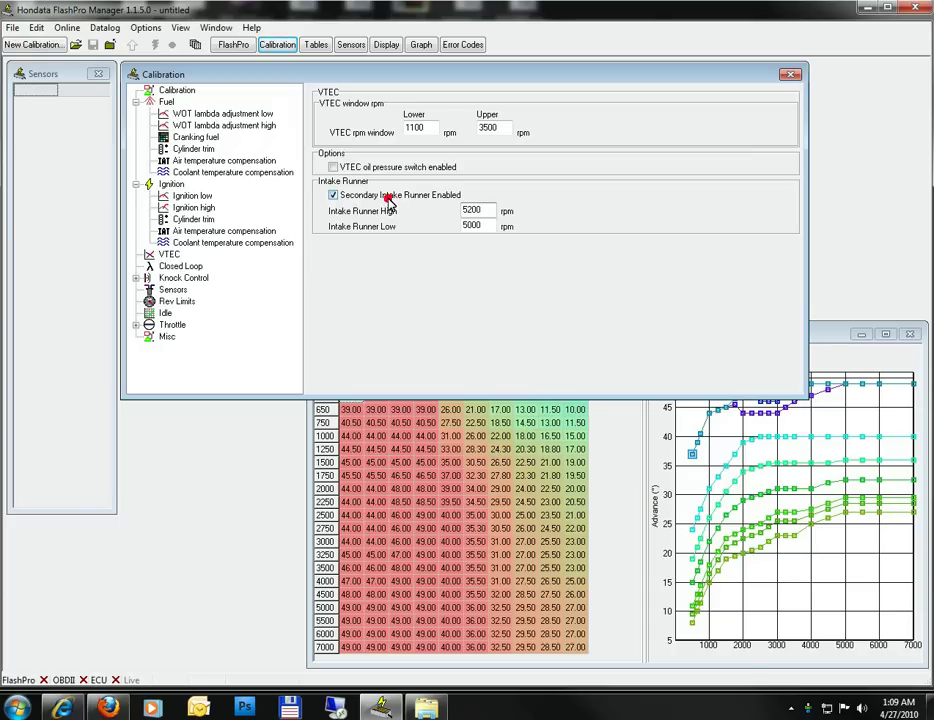
left_click(392, 199)
In Closed Loop, inspect the MAP WOT and fuel trim values and disable the secondary oxygen sensor
left_click(190, 267)
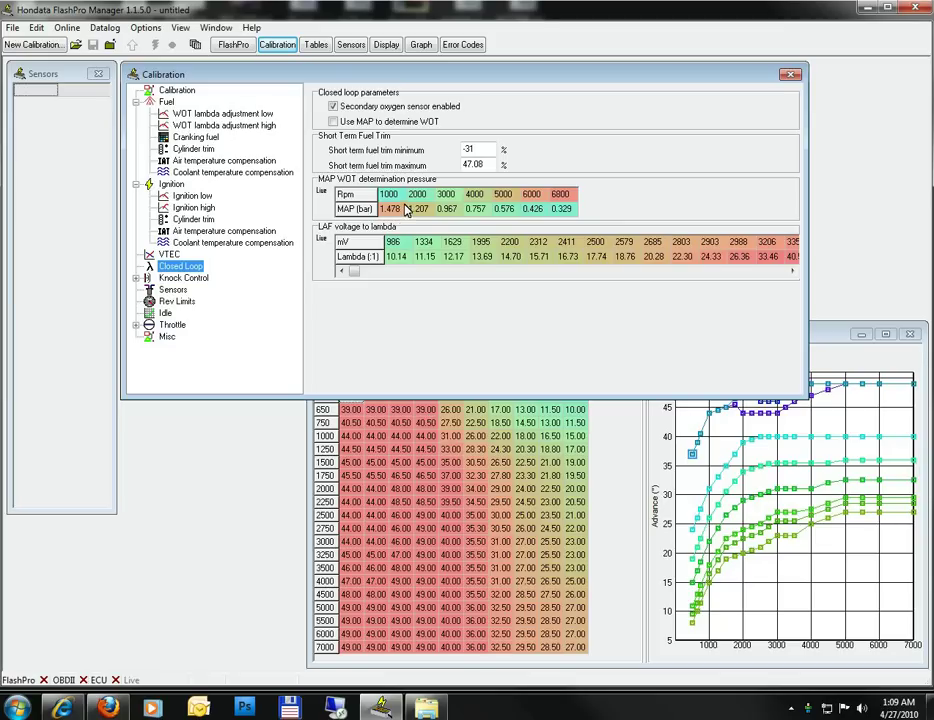
left_click(400, 209)
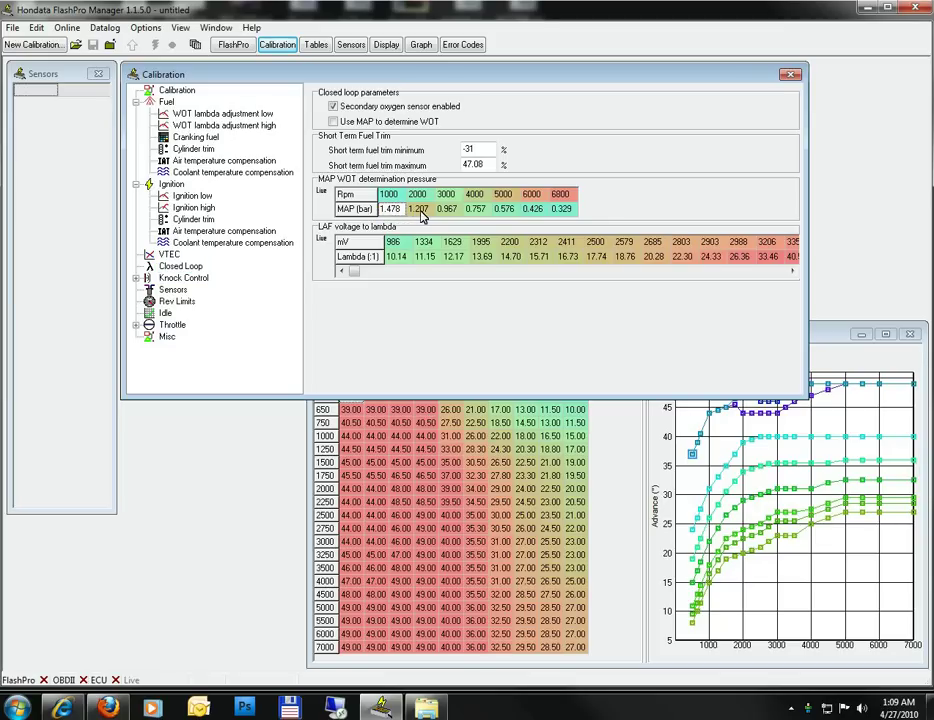
left_click(447, 209)
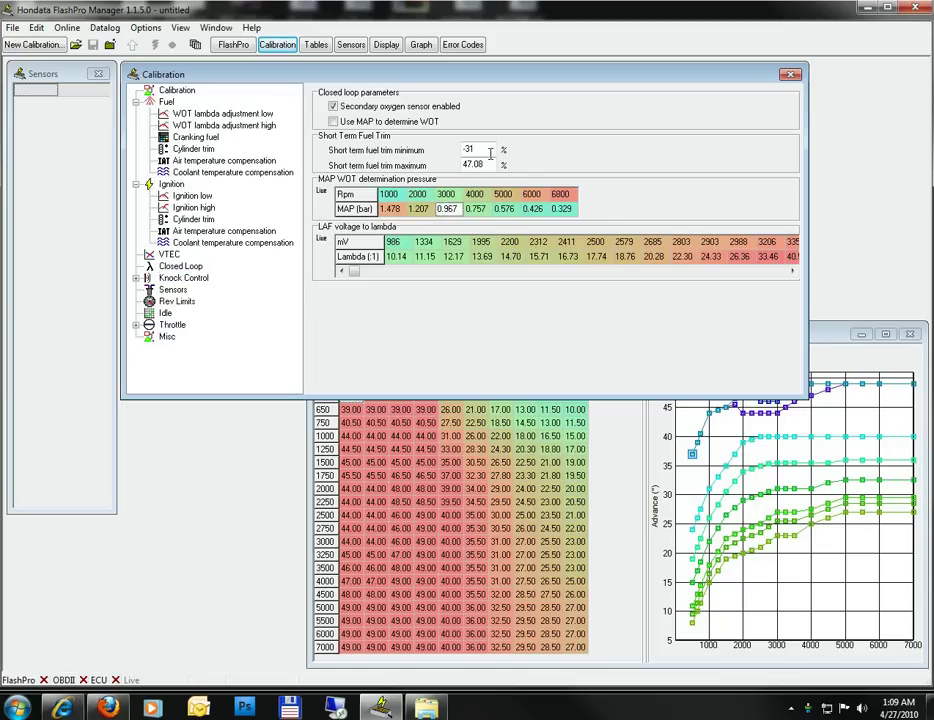
left_click(485, 163)
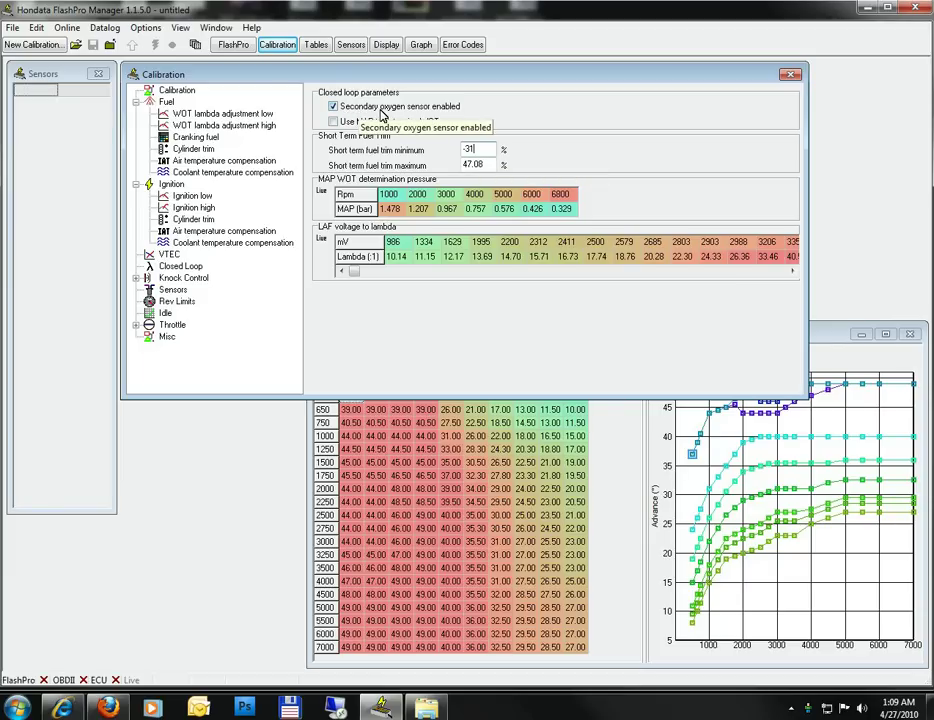
left_click(338, 108)
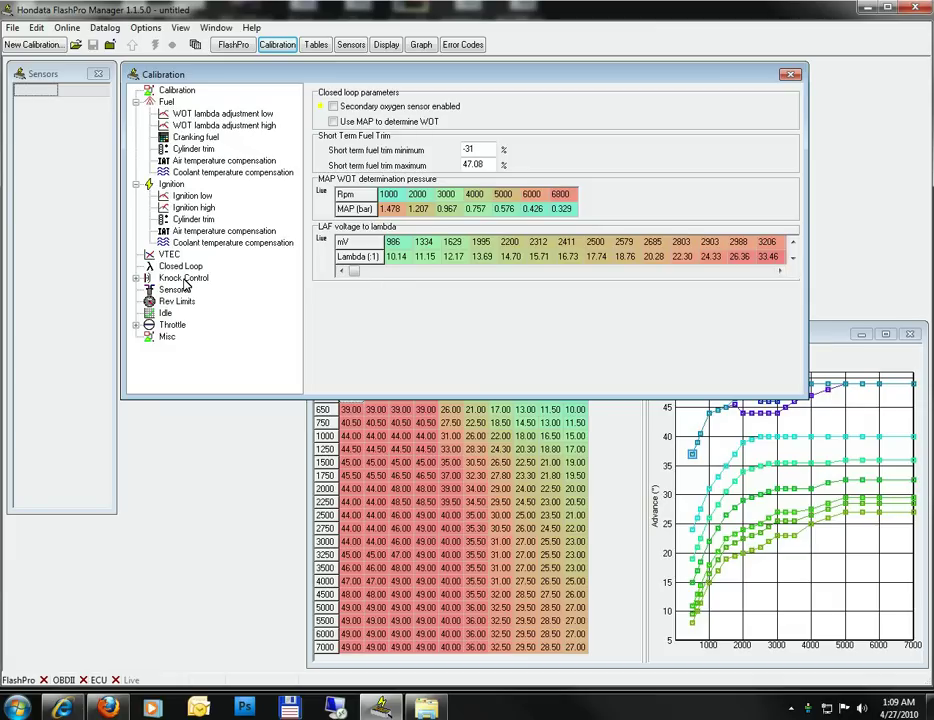
left_click(436, 257)
Expand Knock Control, review the Knock low and Knock high tables, then open Sensors
double_click(178, 280)
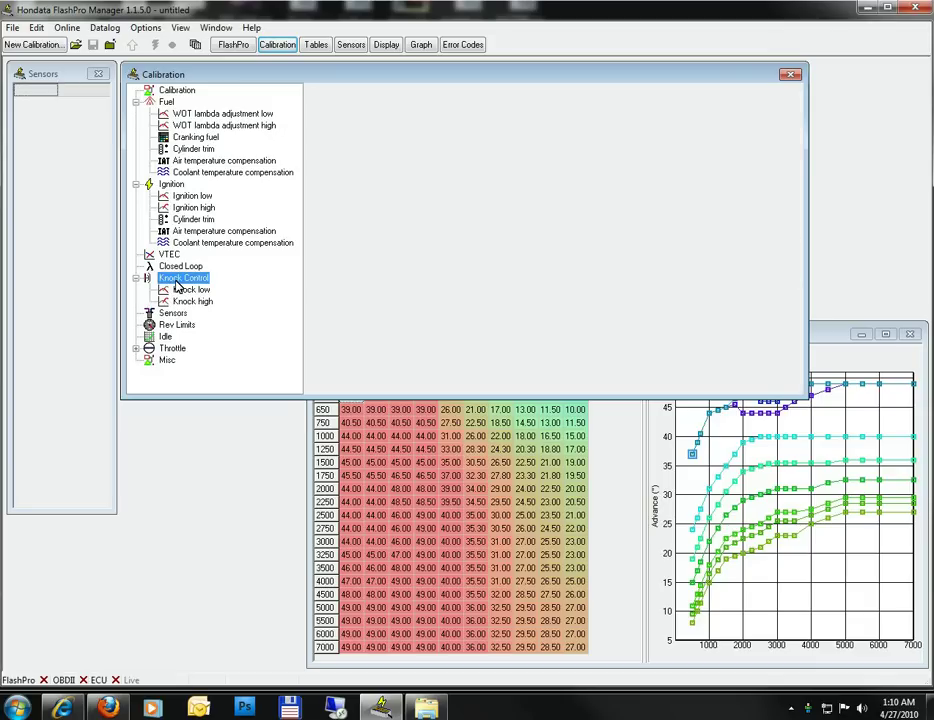
left_click(184, 291)
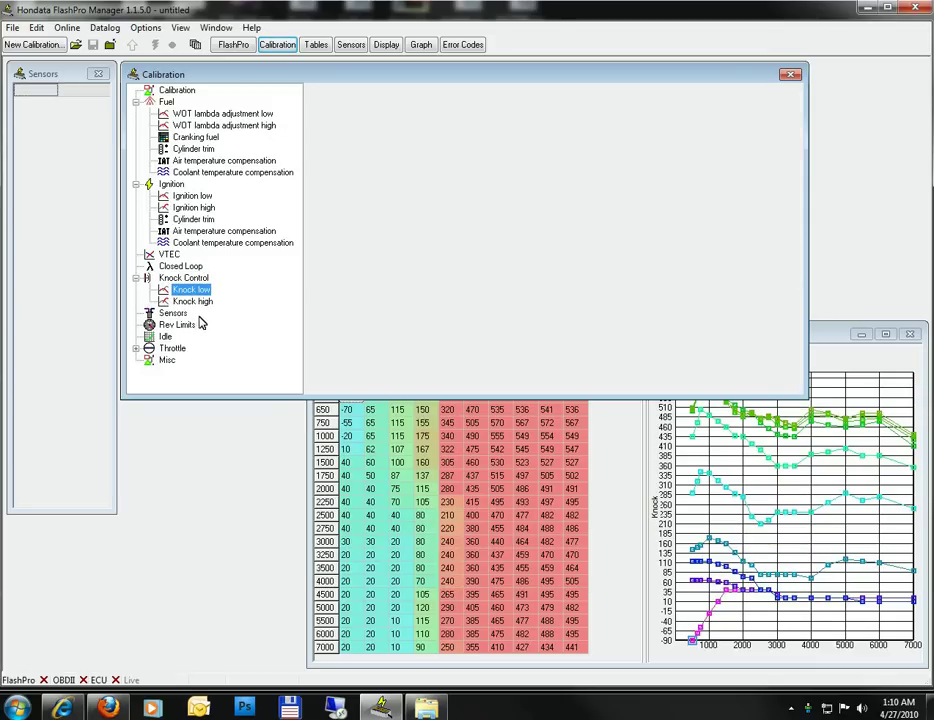
left_click(192, 301)
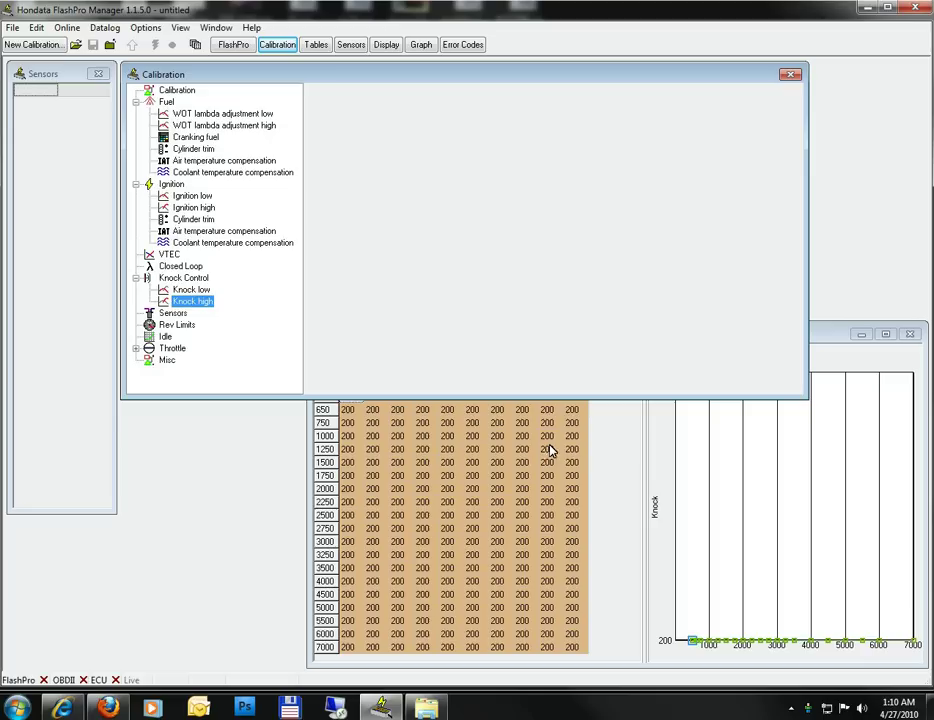
left_click(186, 290)
left_click(600, 473)
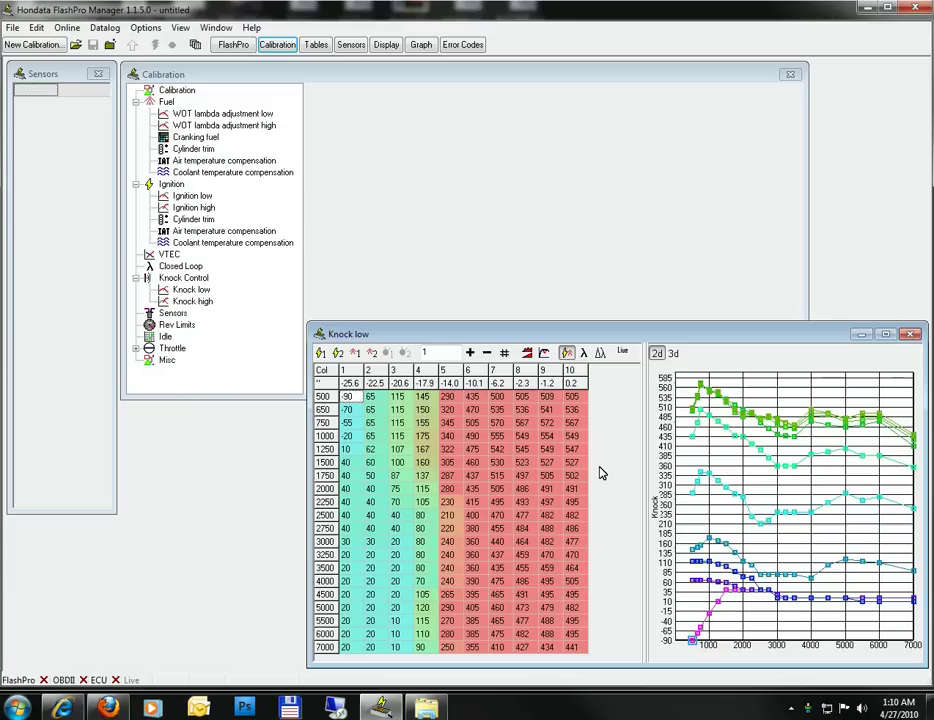
left_click(172, 314)
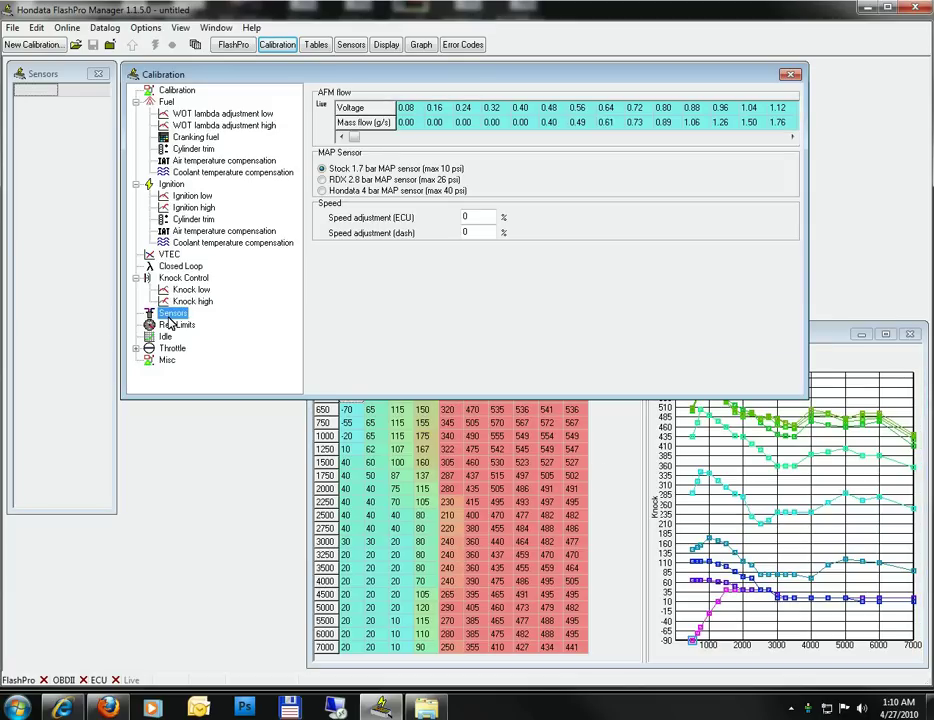
left_click(411, 123)
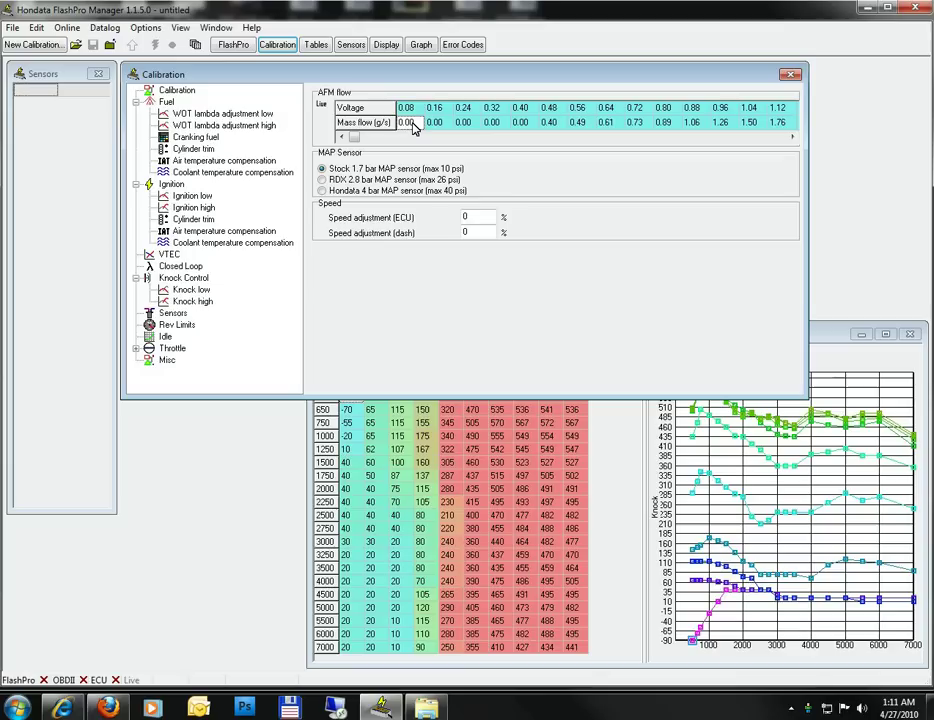
Choose the RDX 2.8 bar MAP sensor and confirm both speed adjustments remain 0%
left_click(377, 180)
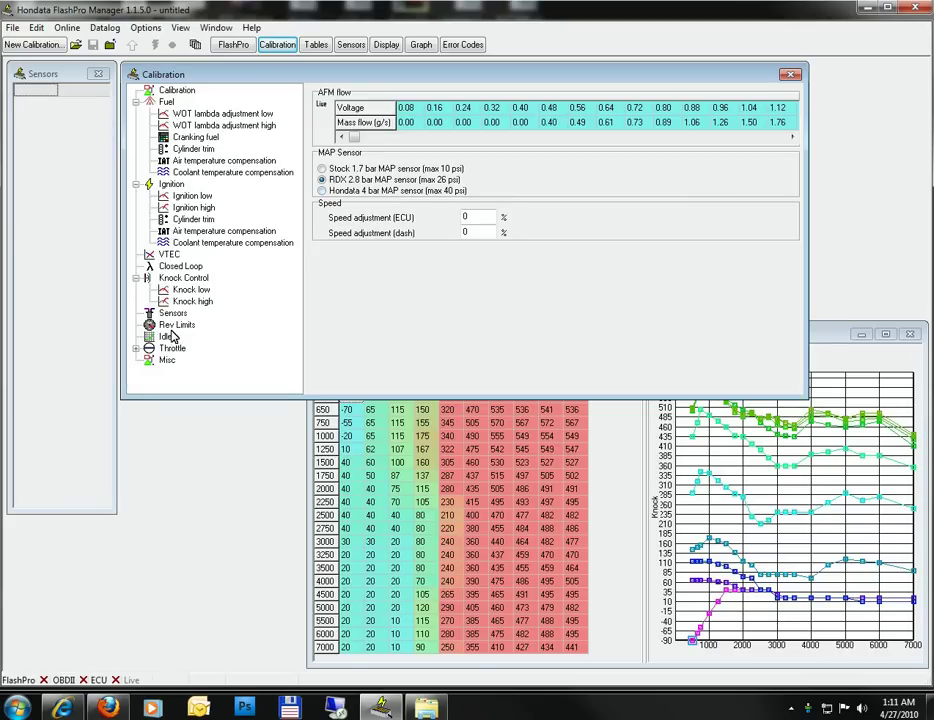
double_click(477, 216)
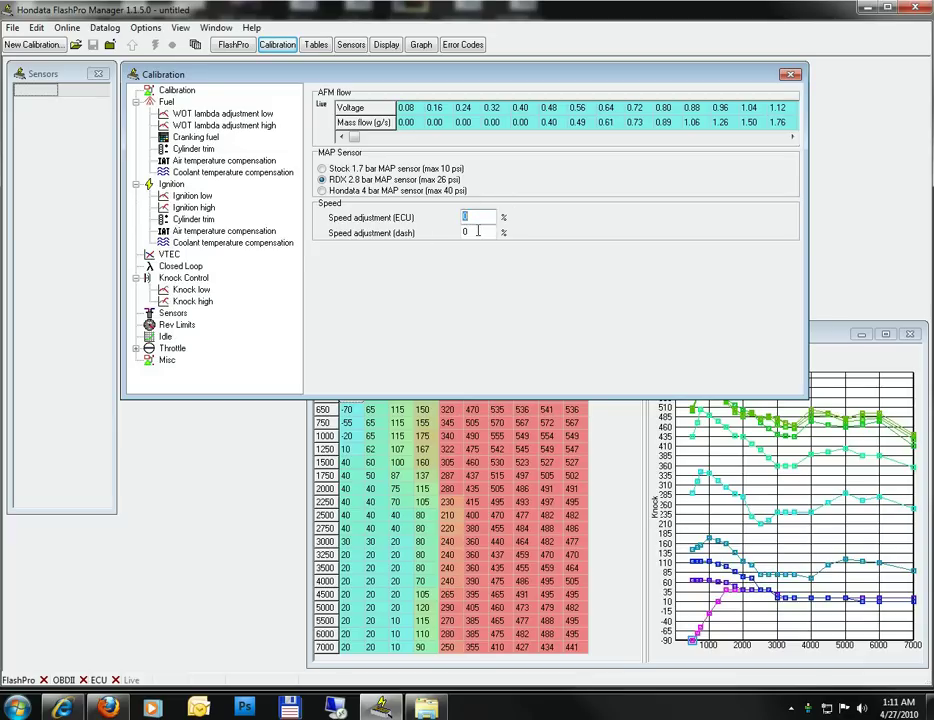
double_click(477, 231)
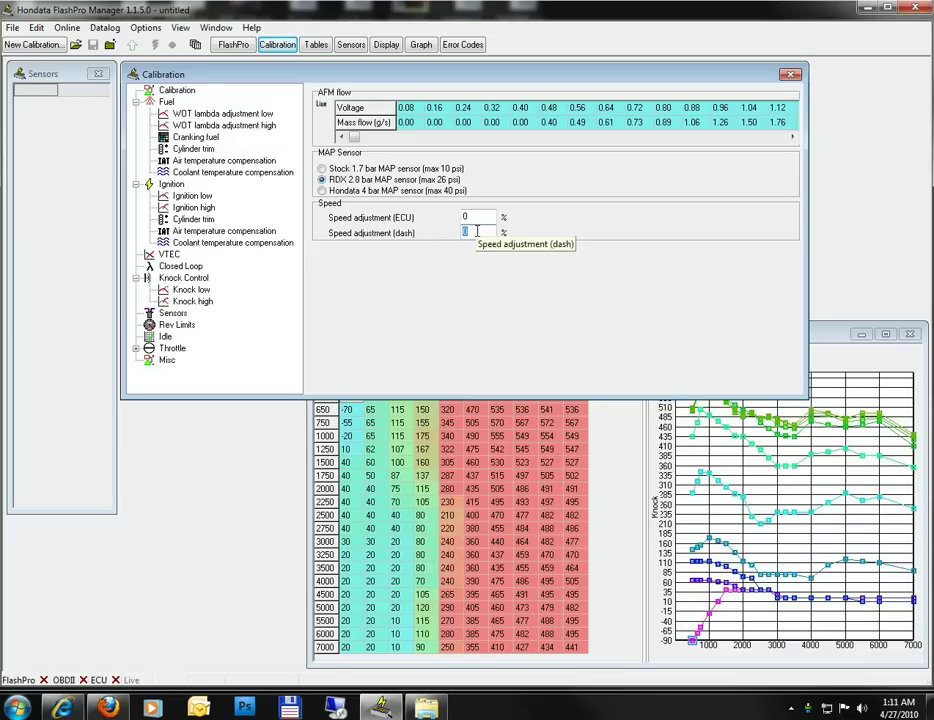
left_click(483, 216)
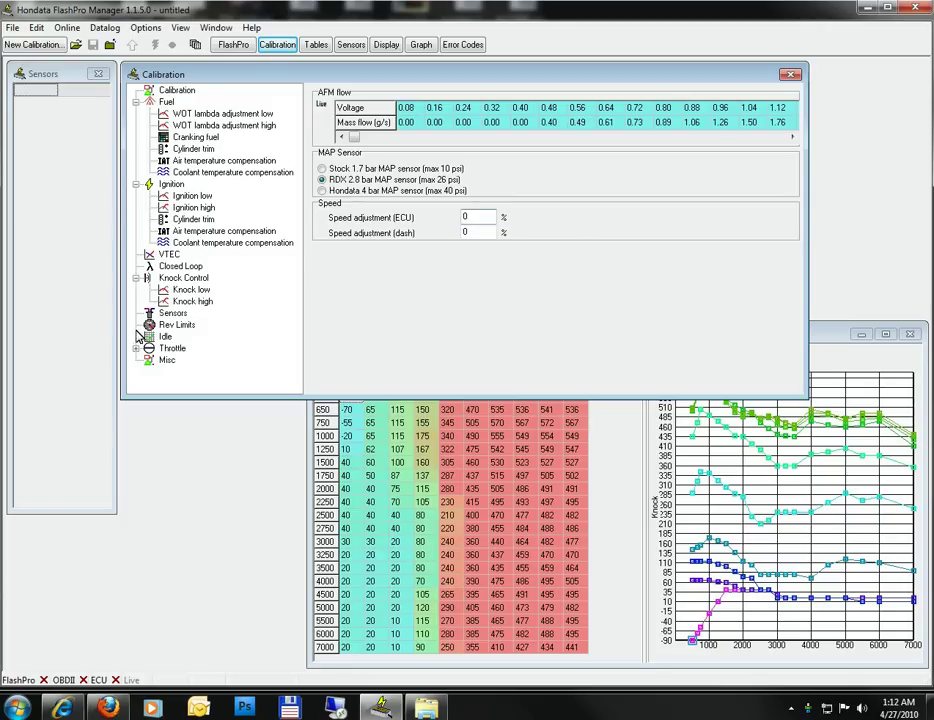
Open Rev Limits and check the 6900 rpm launch and 6700 rpm launch recover values
left_click(172, 327)
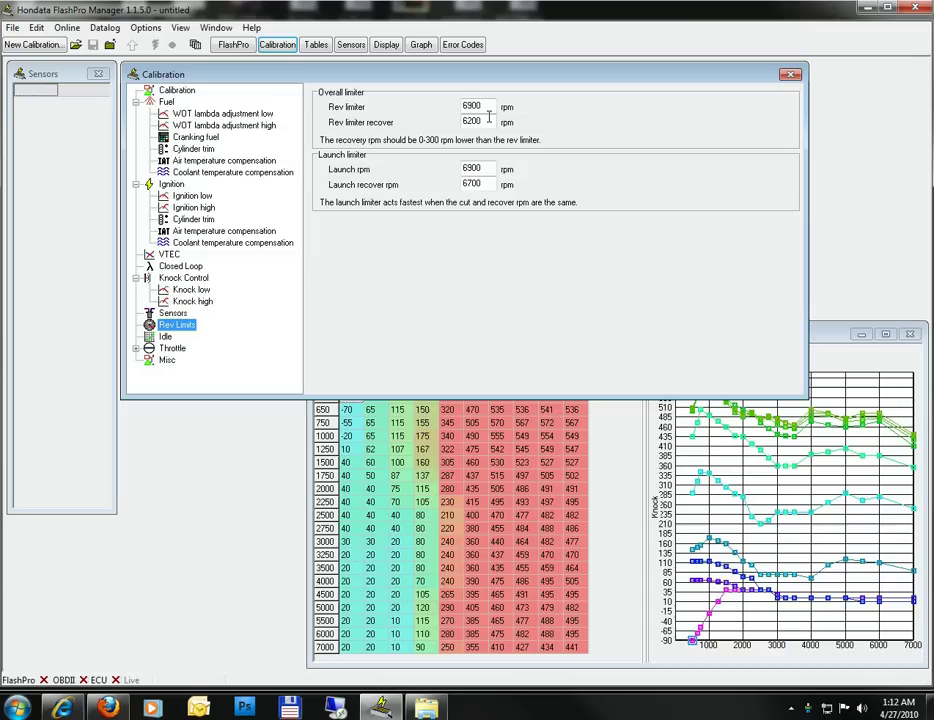
double_click(491, 168)
double_click(487, 184)
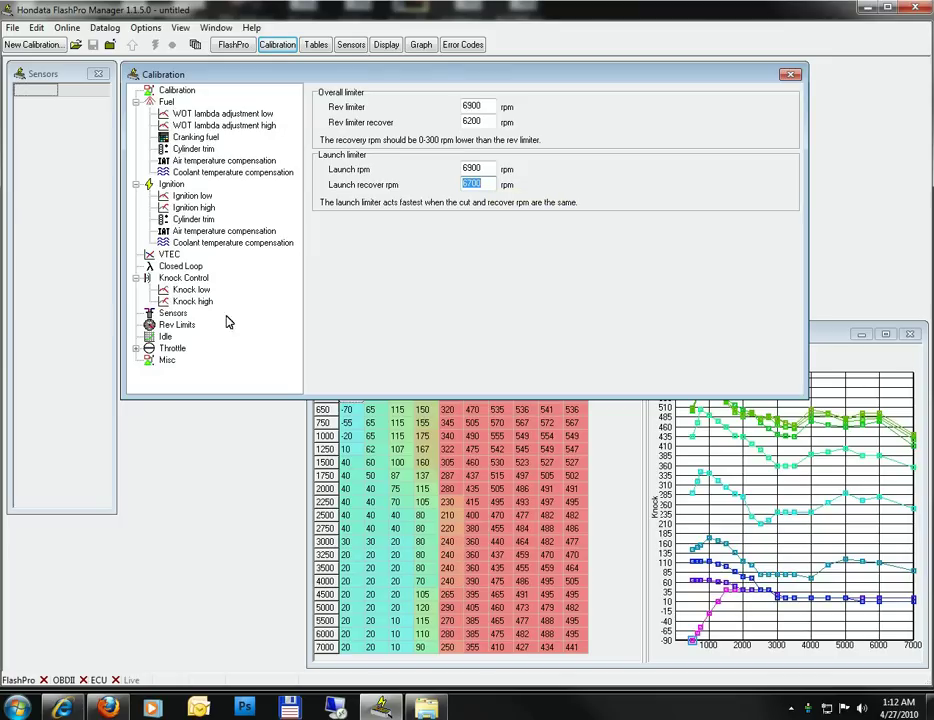
After viewing the Idle tables, display Target throttle plate and select the 11.7 cell at 3500 rpm
left_click(159, 340)
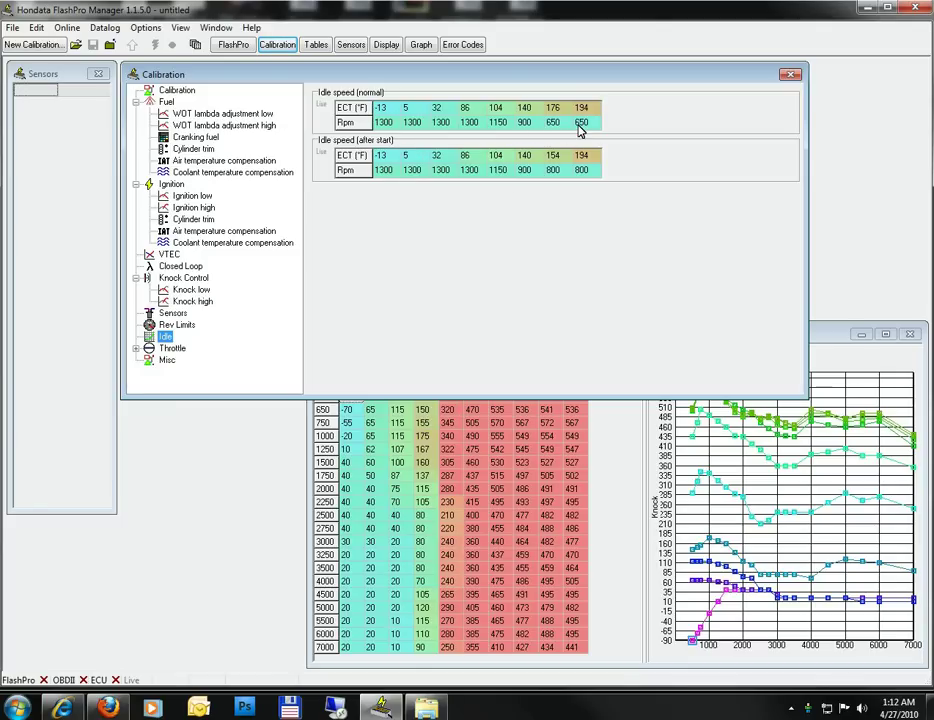
double_click(168, 350)
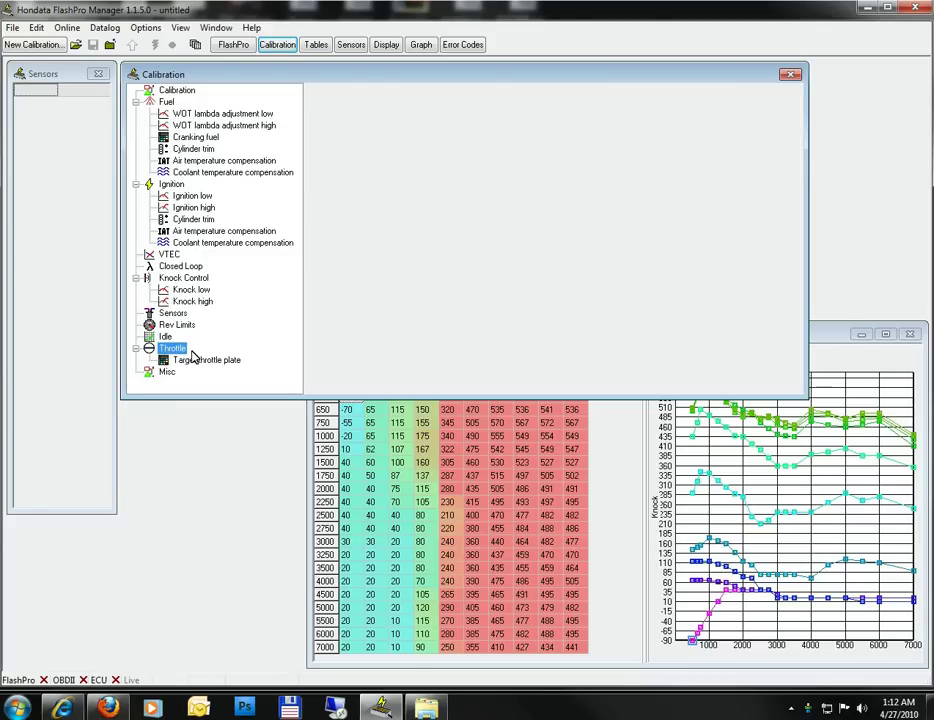
left_click(200, 360)
left_click(445, 503)
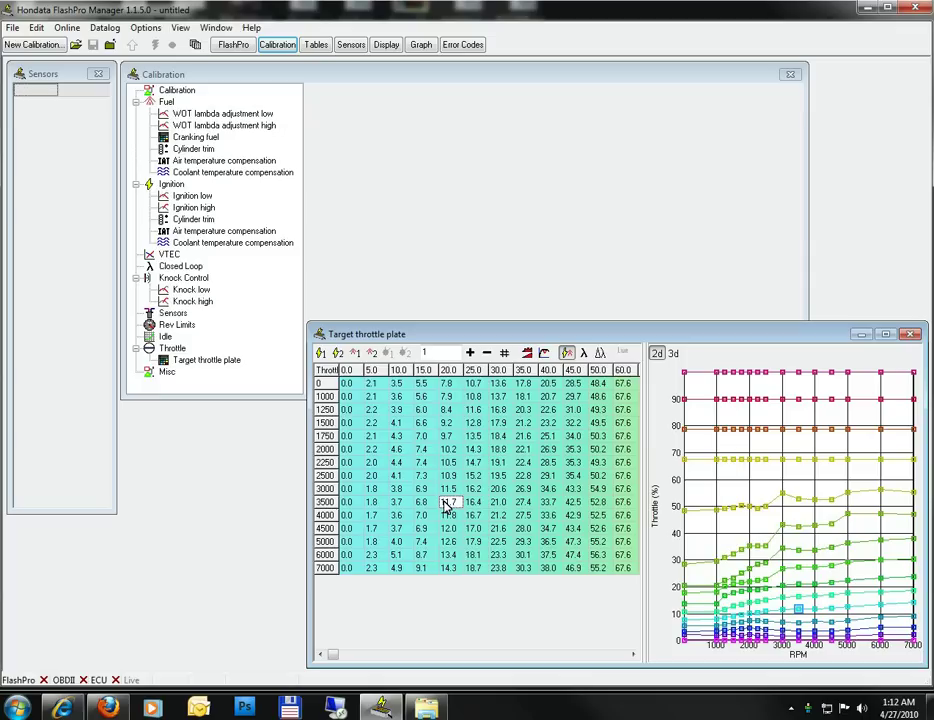
Review the Misc parameters, then switch the table window to WOT lambda adjustment low
left_click(166, 373)
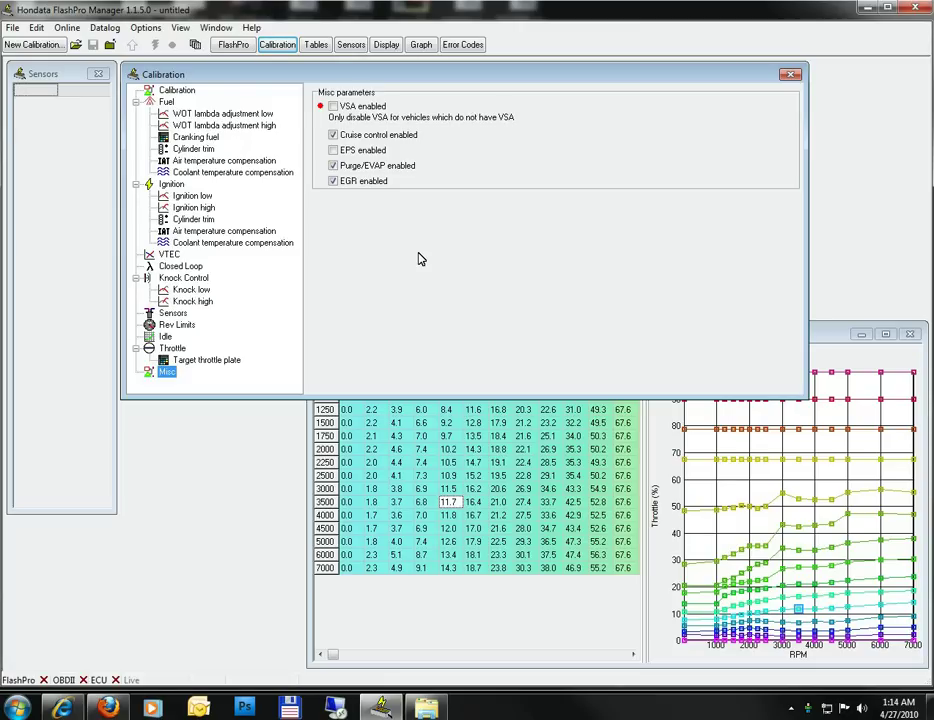
left_click(546, 624)
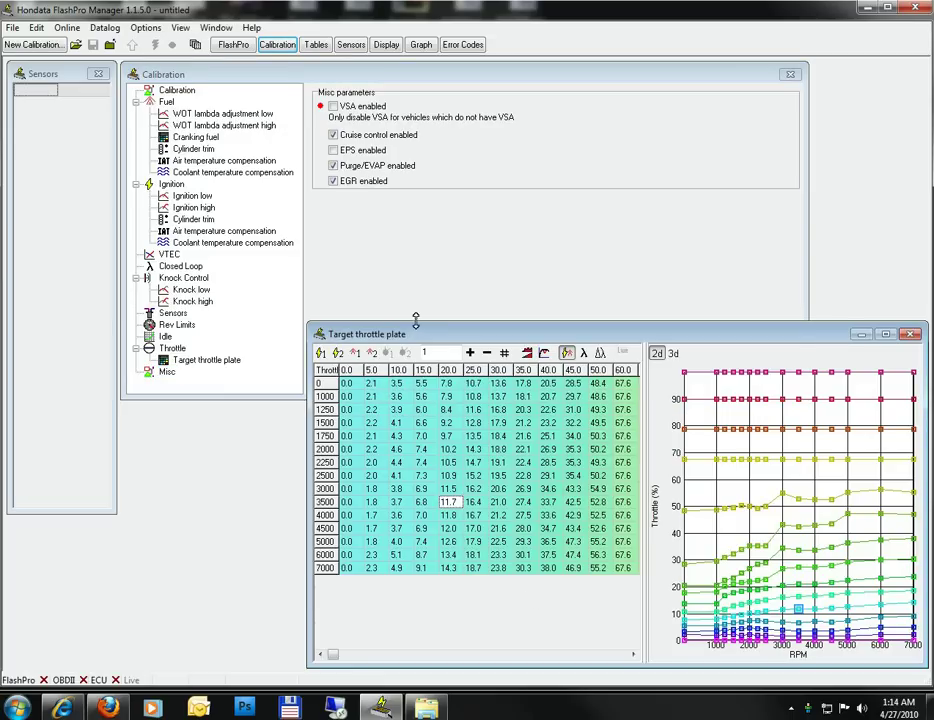
left_click(222, 113)
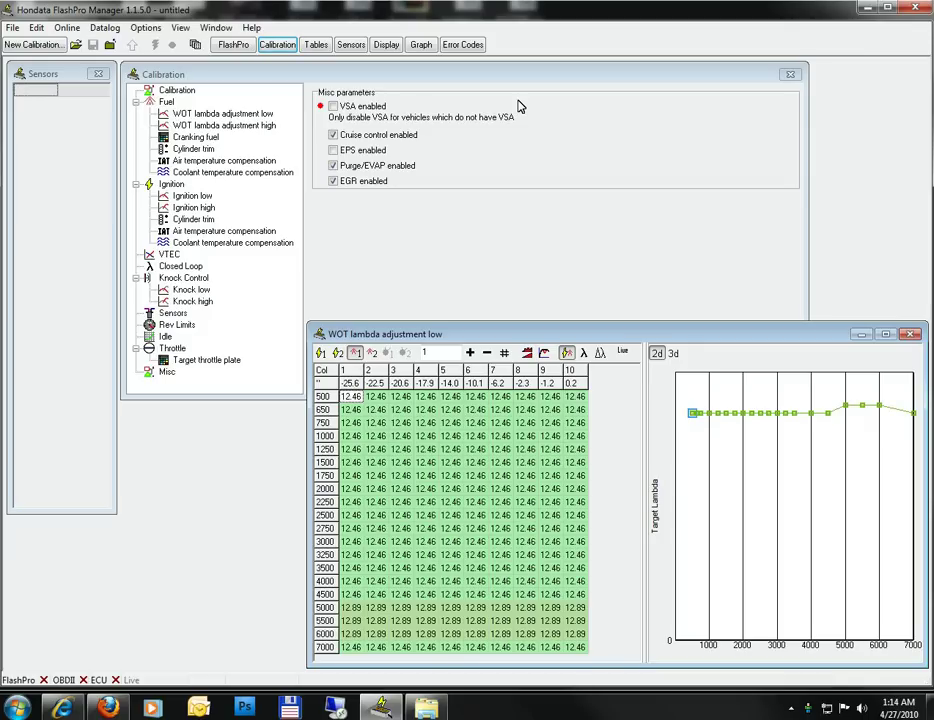
left_click(36, 47)
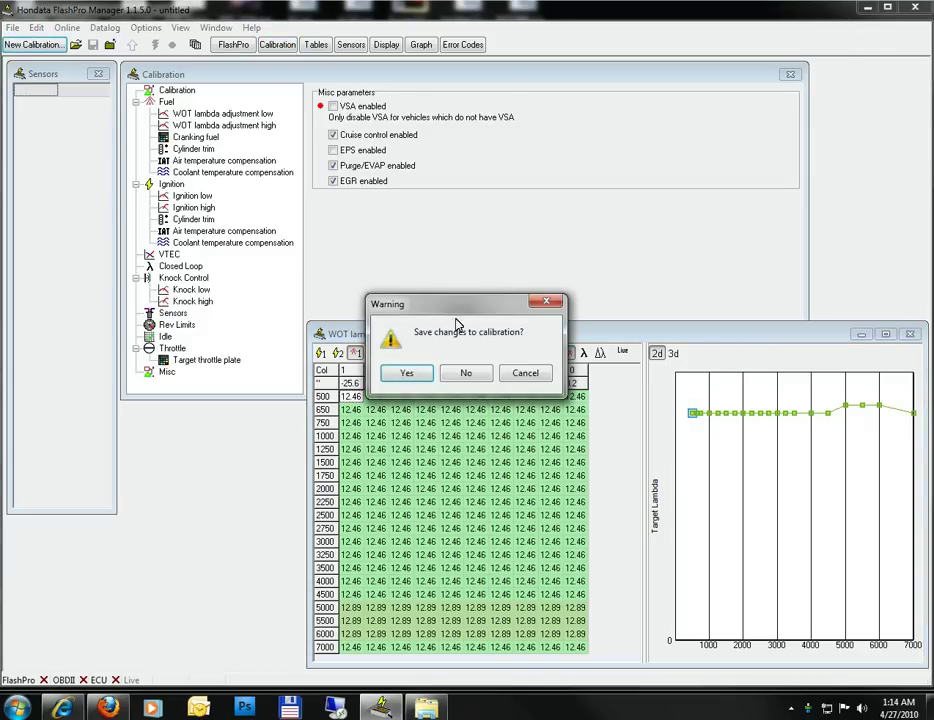
left_click(466, 373)
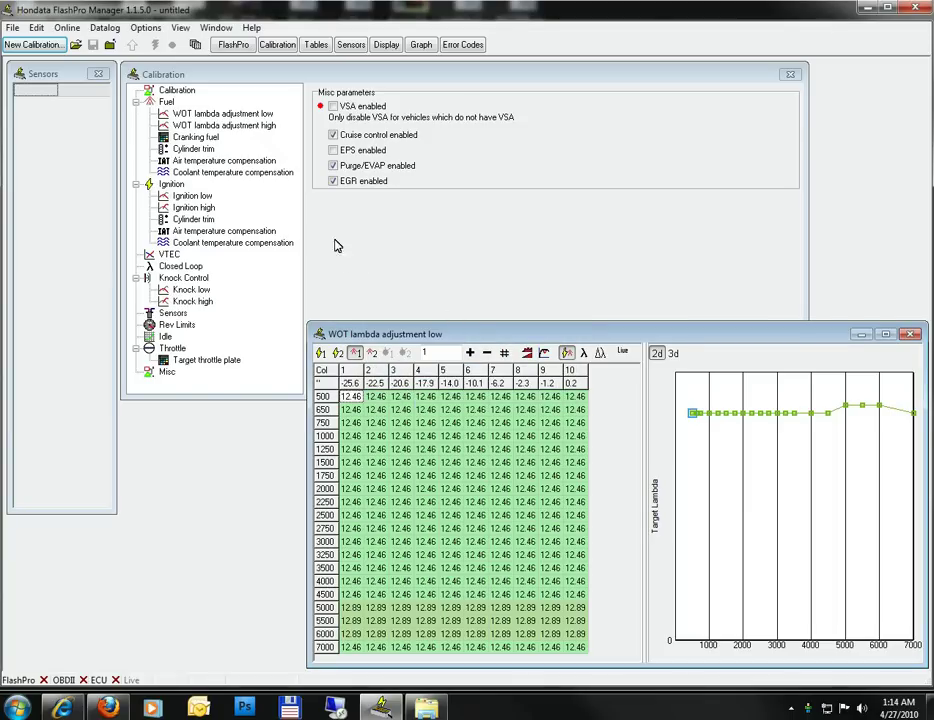
left_click(45, 50)
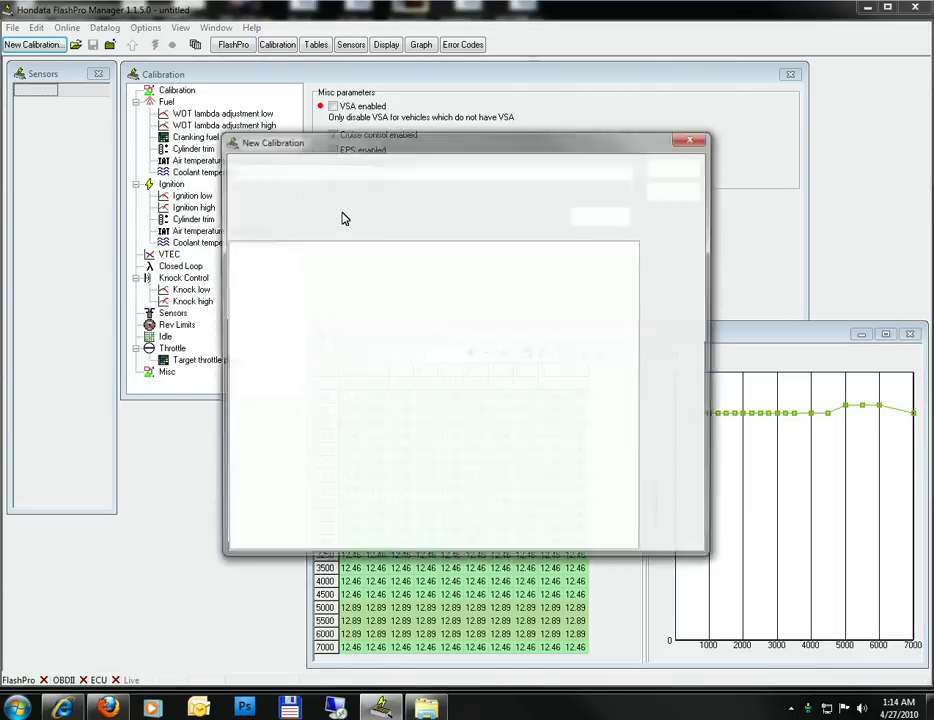